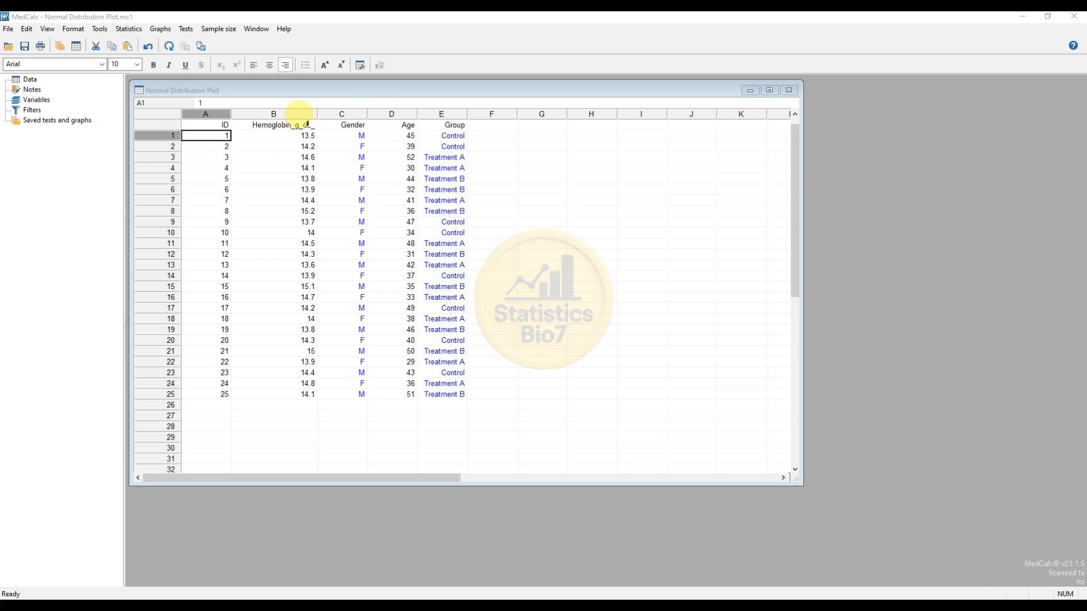
- Examine the Hemoglobin_g_dL_, Gender and Group columns, including the Treatment A and Treatment B entries
{"action": "left_click", "coordinate": [297, 111]}
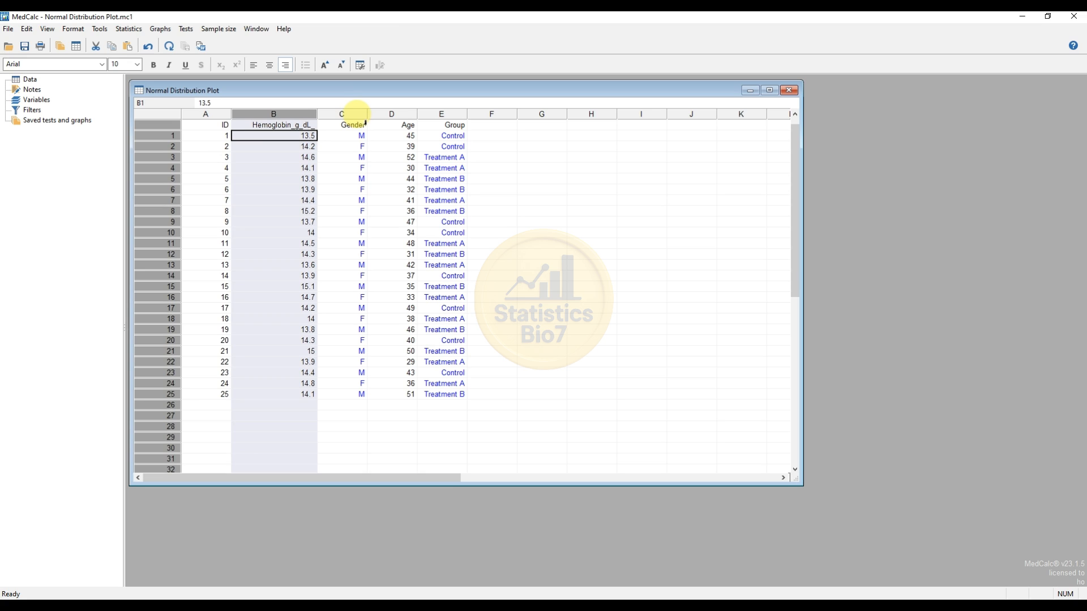
{"action": "left_click", "coordinate": [356, 111]}
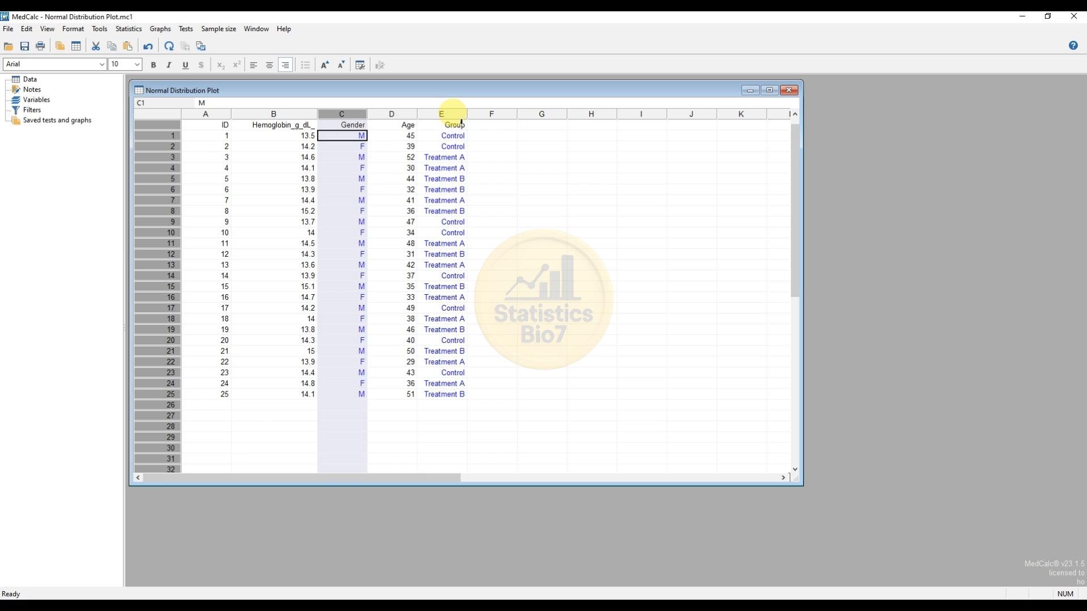
{"action": "left_click", "coordinate": [458, 114]}
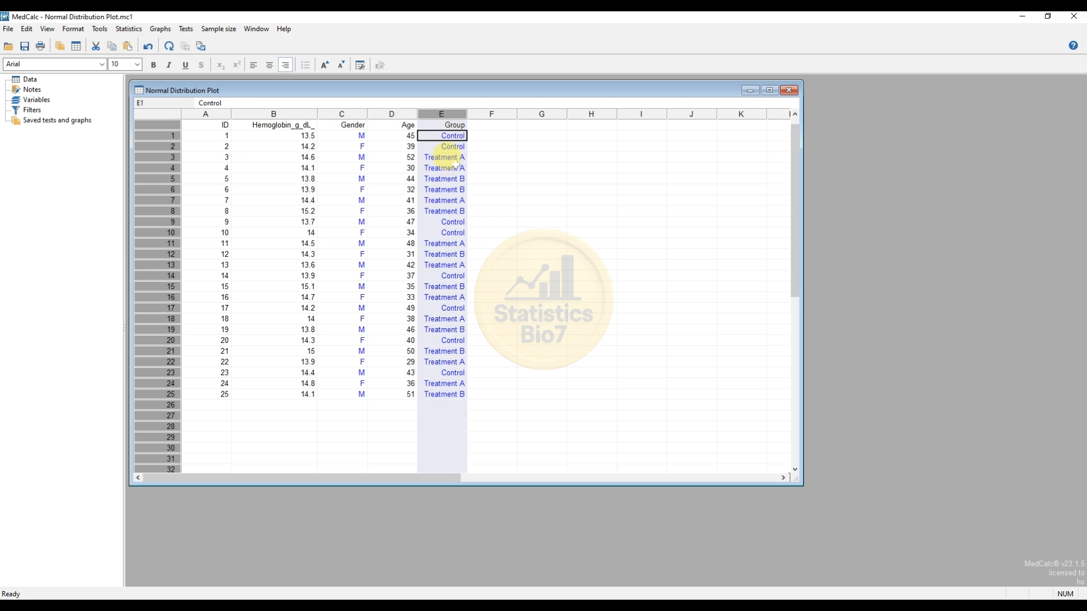
{"action": "left_click", "coordinate": [447, 158]}
{"action": "left_click", "coordinate": [447, 179]}
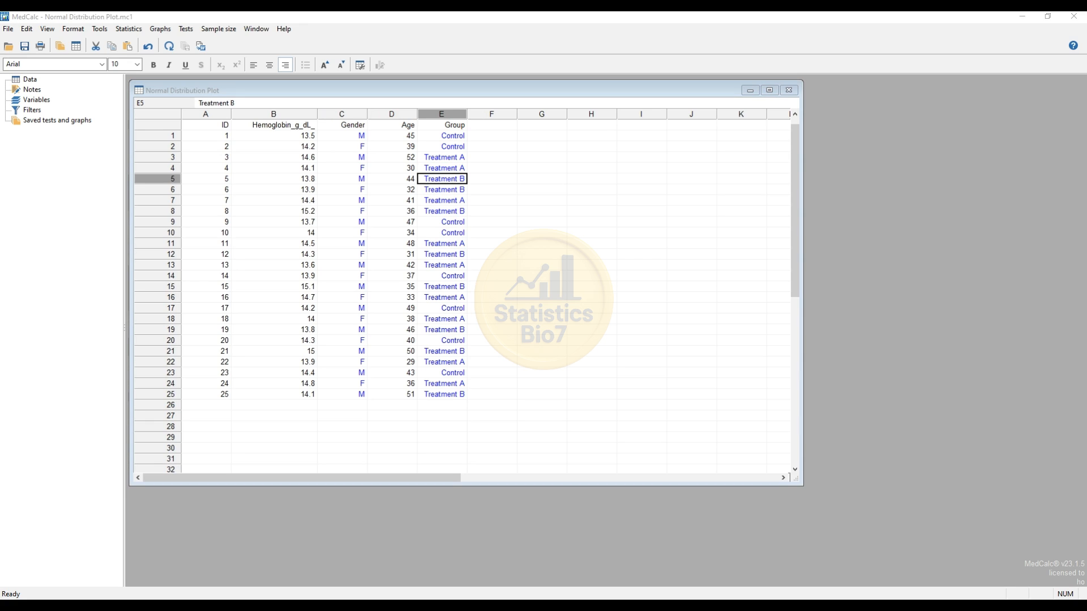
- Start a normal plot from the distribution plots and choose Hemoglobin_g_dL_ as its variable
{"action": "left_click", "coordinate": [125, 30]}
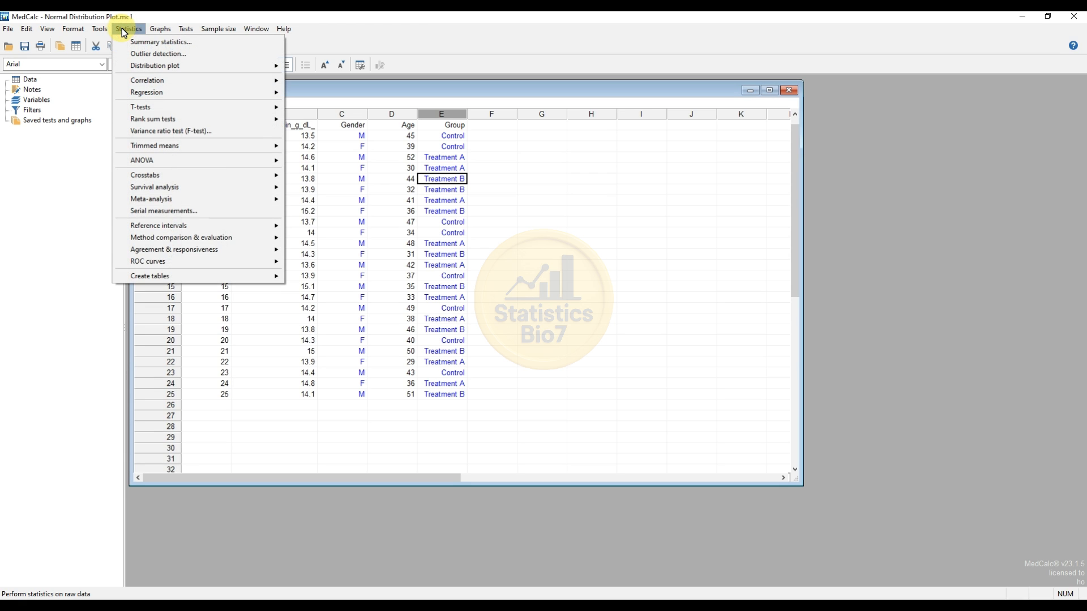
{"action": "mouse_move", "coordinate": [127, 66]}
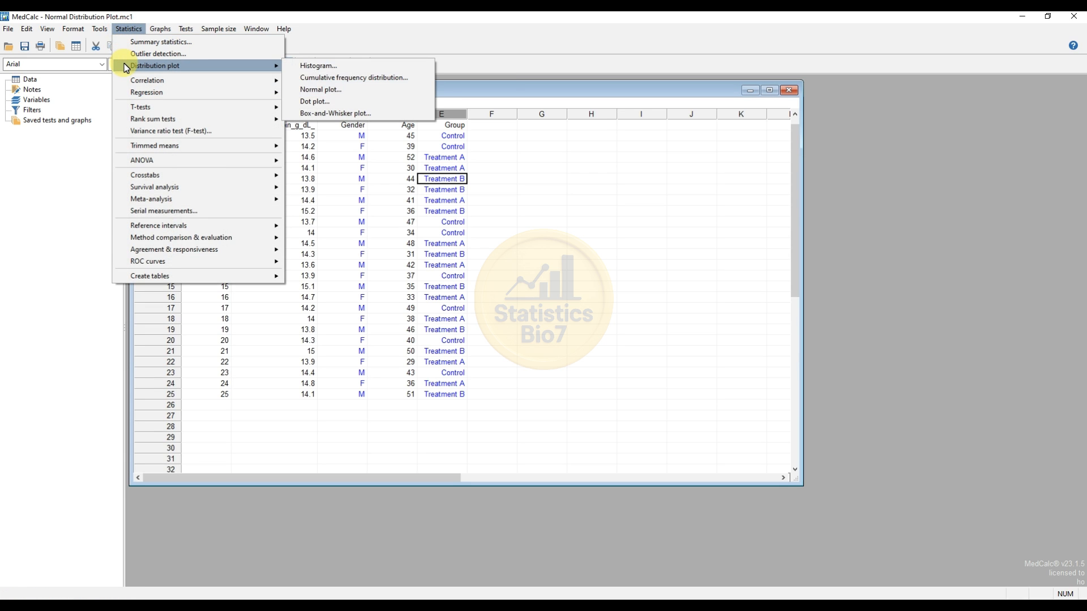
{"action": "left_click", "coordinate": [338, 97]}
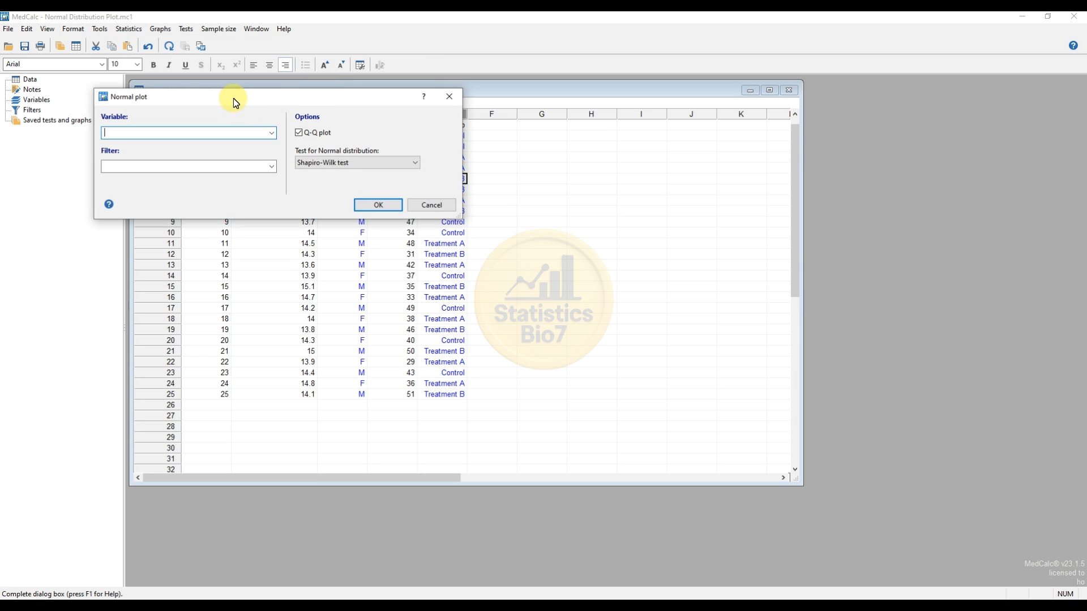
{"action": "left_click_drag", "start_coordinate": [188, 95], "coordinate": [242, 130]}
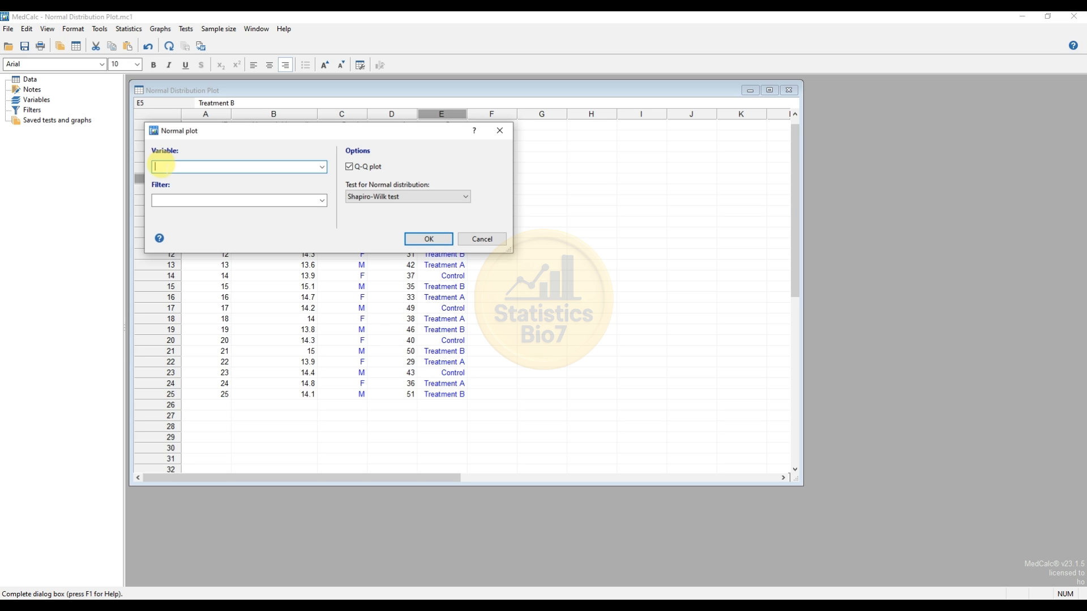
{"action": "left_click_drag", "start_coordinate": [280, 134], "coordinate": [540, 172]}
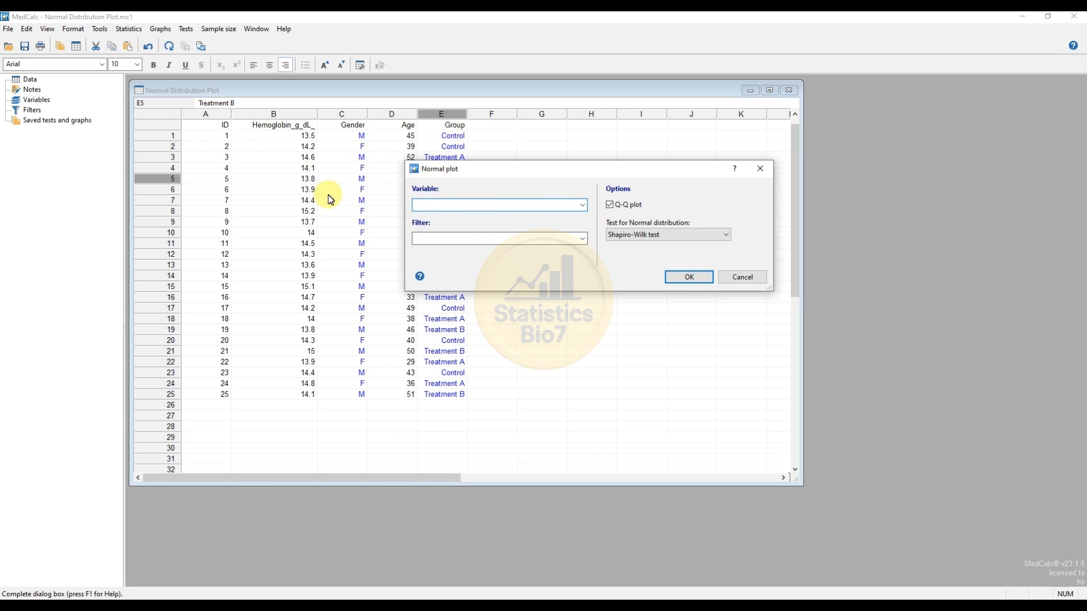
{"action": "left_click_drag", "start_coordinate": [492, 169], "coordinate": [459, 166]}
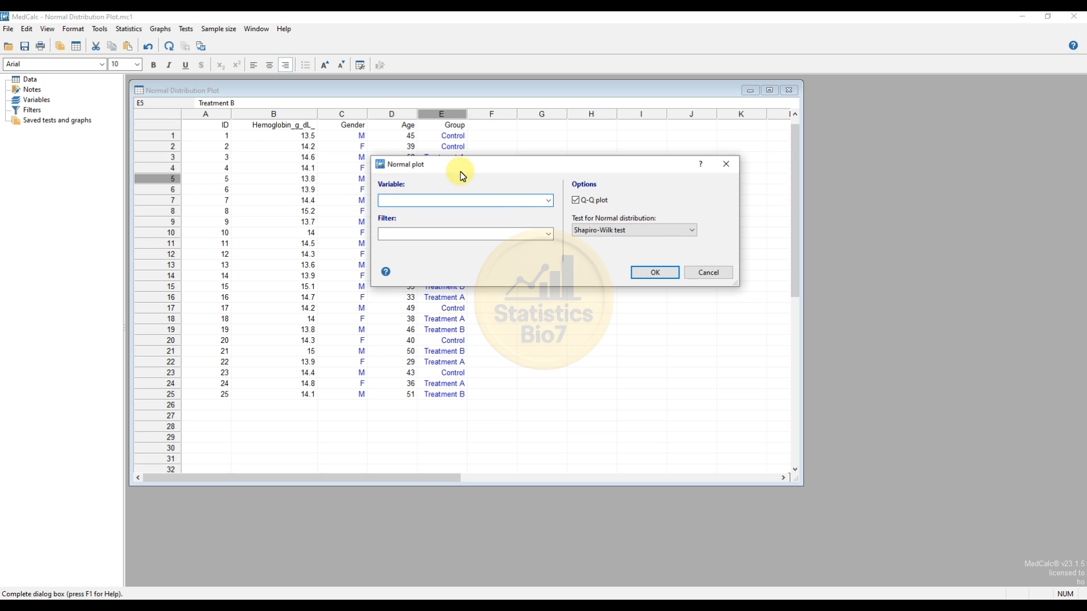
{"action": "left_click", "coordinate": [547, 201]}
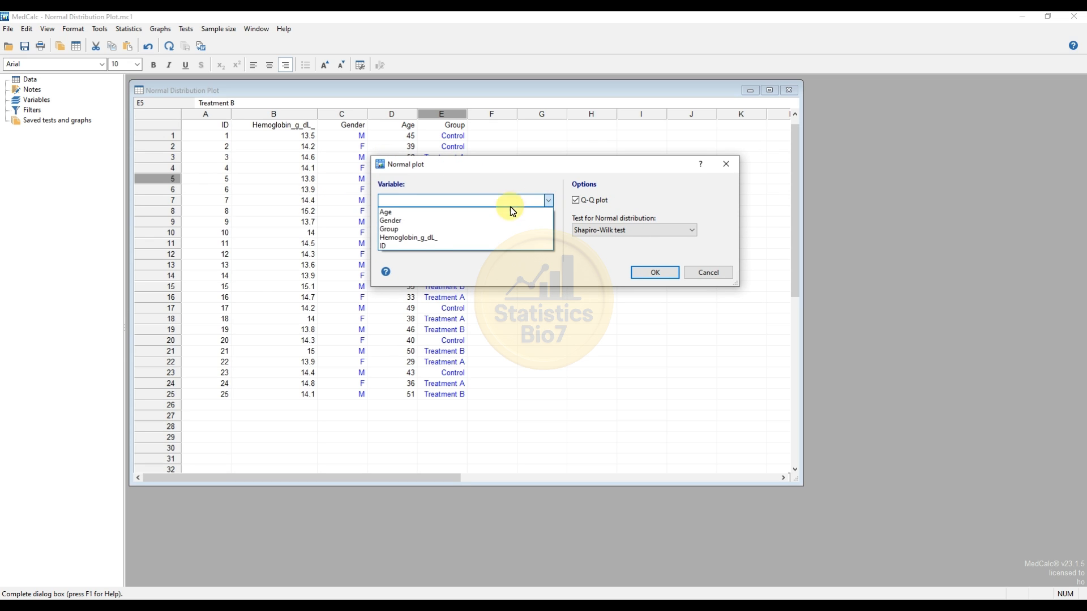
{"action": "left_click", "coordinate": [430, 239]}
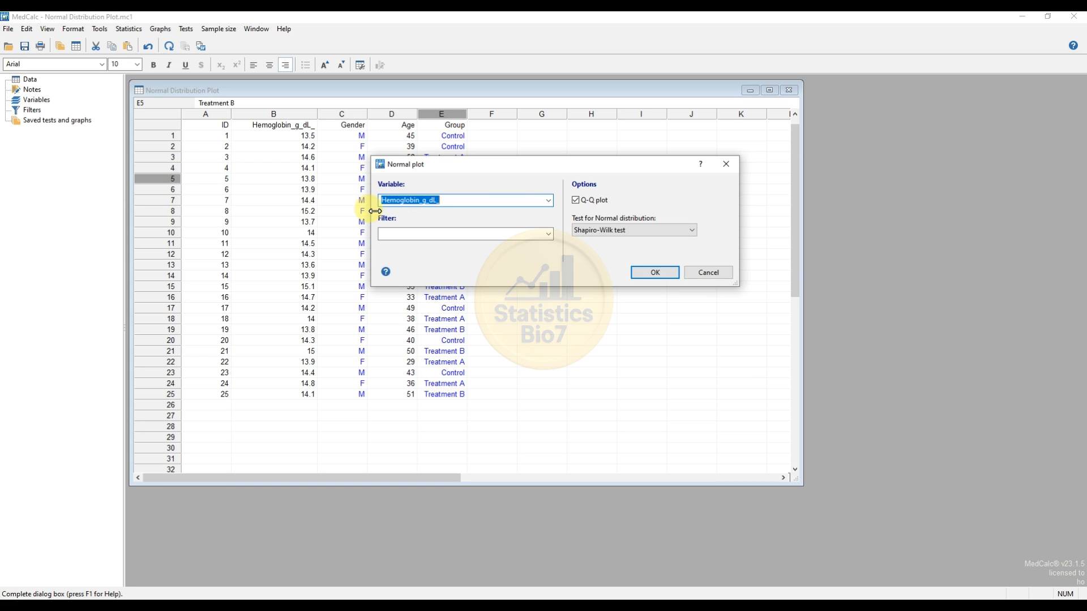
- Set the plot's filter to Group ="Control" and turn off the Q-Q plot option
{"action": "left_click", "coordinate": [451, 233]}
{"action": "type", "text": "Group"}
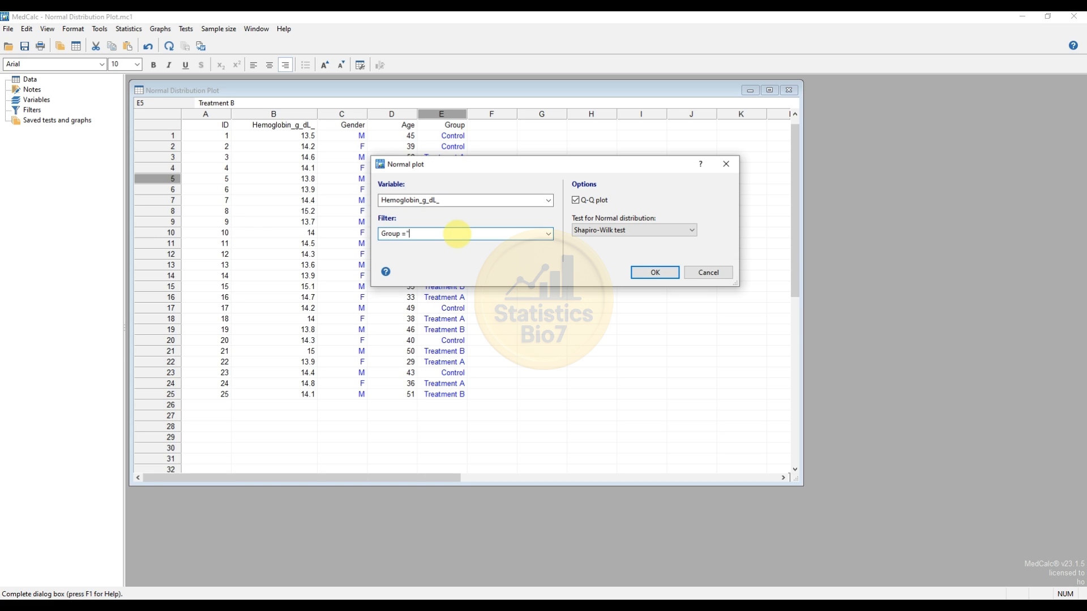
{"action": "type", "text": "=\"Control\""}
{"action": "left_click", "coordinate": [575, 200]}
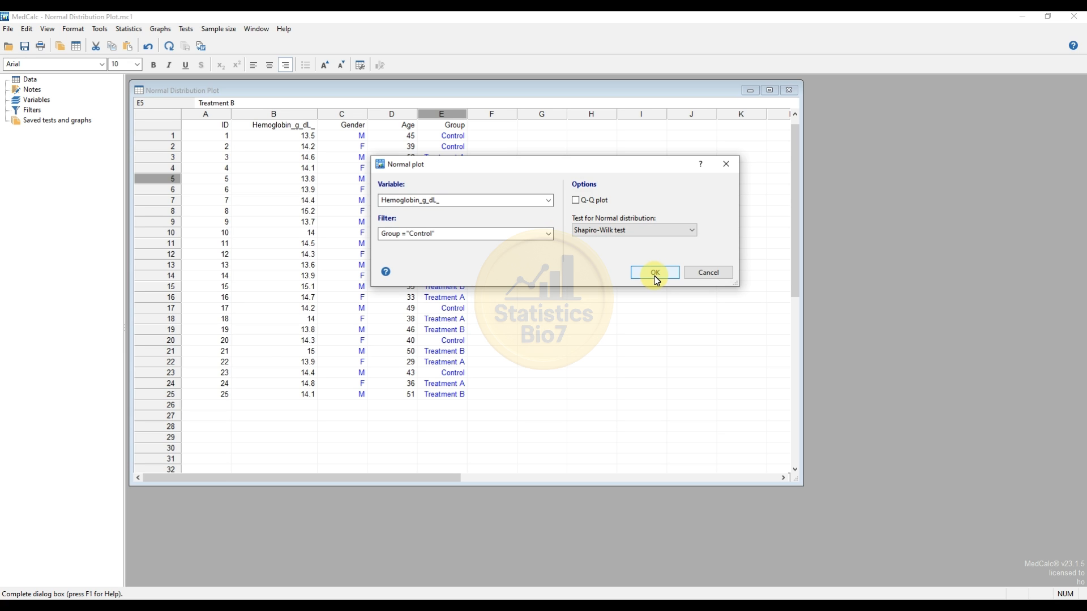
- Generate the normal plot for the Control group, examine it beside the data, and close it
{"action": "left_click", "coordinate": [655, 274]}
{"action": "left_click_drag", "start_coordinate": [332, 88], "coordinate": [536, 111]}
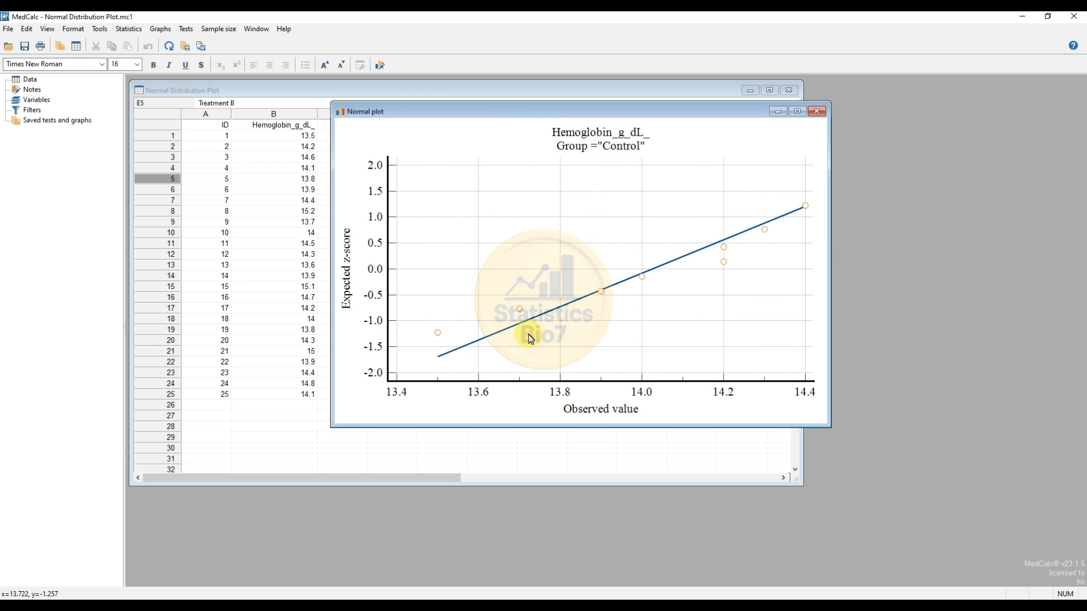
{"action": "mouse_move", "coordinate": [548, 115]}
{"action": "left_mouse_down"}
{"action": "mouse_move", "coordinate": [515, 111]}
{"action": "mouse_move", "coordinate": [541, 111]}
{"action": "left_mouse_up"}
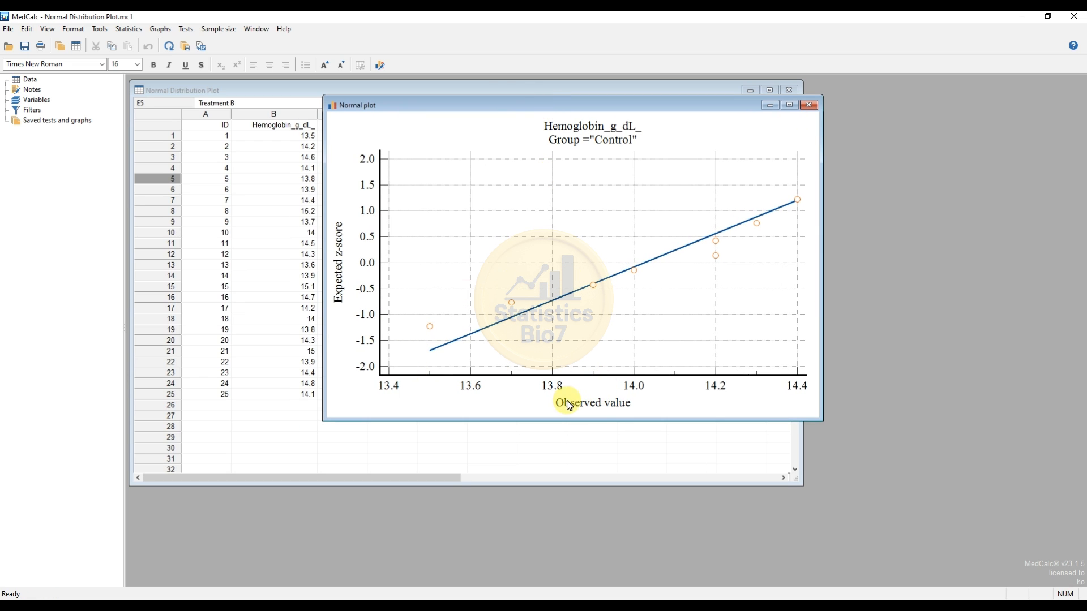
{"action": "left_click", "coordinate": [809, 105]}
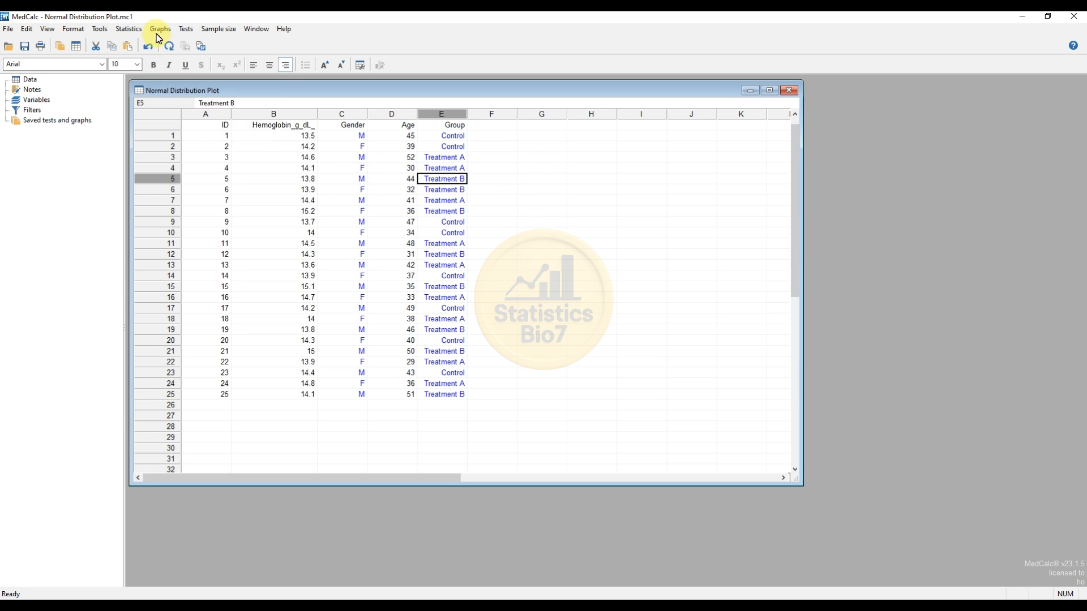
- Start another normal plot with Hemoglobin_g_dL_ as the variable
{"action": "left_click", "coordinate": [132, 29]}
{"action": "mouse_move", "coordinate": [198, 66]}
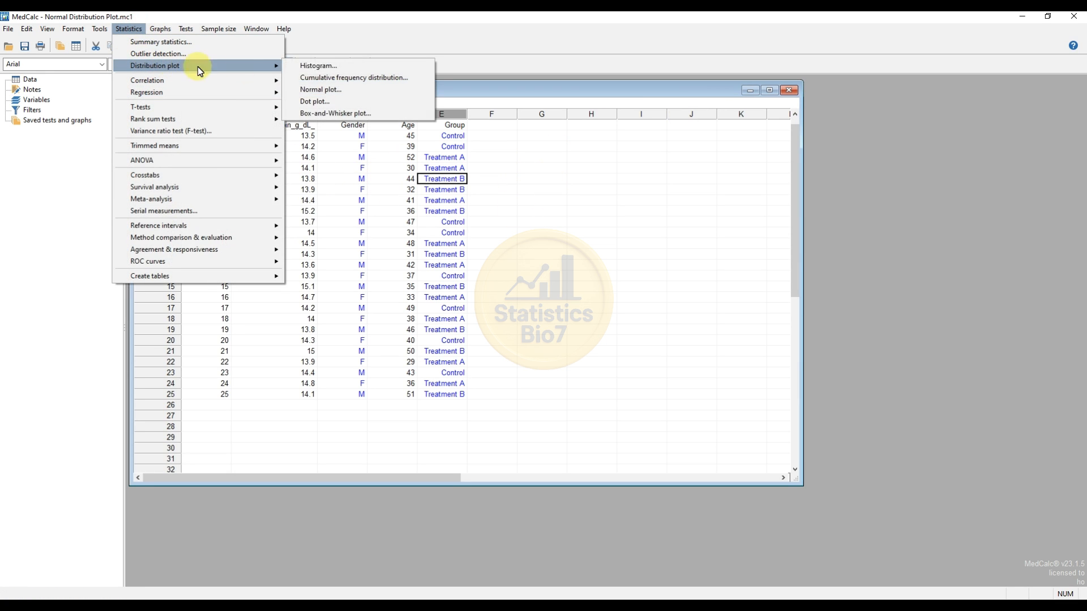
{"action": "left_click", "coordinate": [328, 89]}
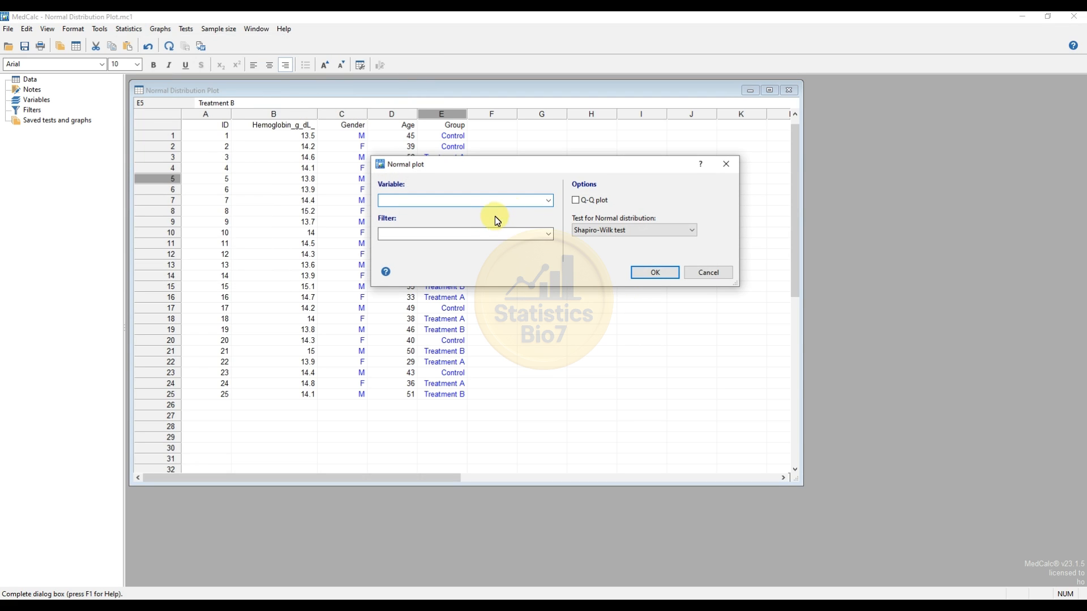
{"action": "left_click", "coordinate": [549, 201]}
{"action": "left_click", "coordinate": [464, 235]}
{"action": "left_click", "coordinate": [419, 232]}
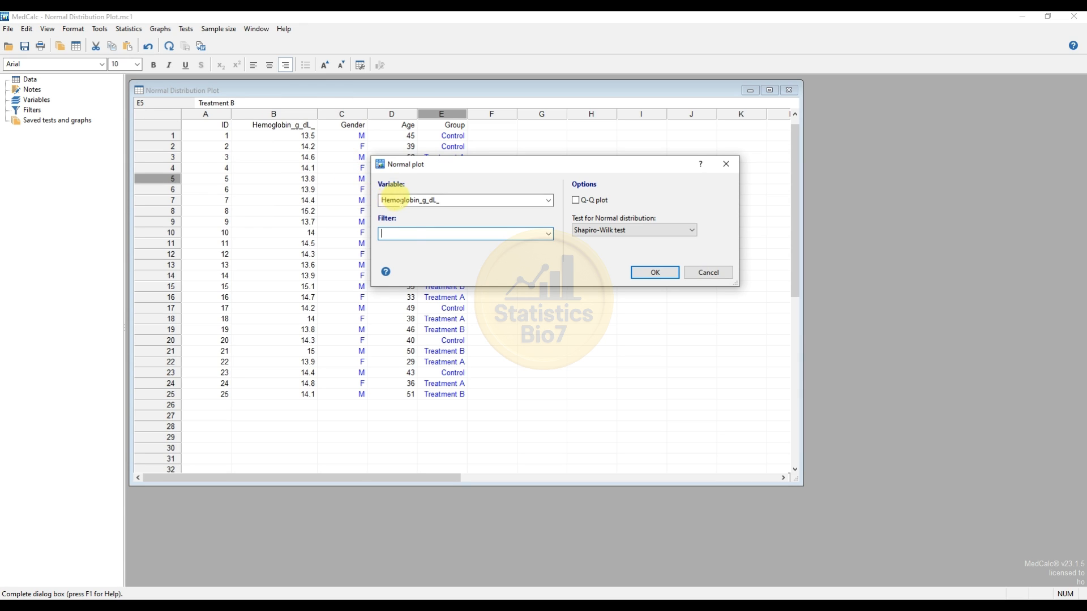
- Filter the normal plot to male records with Gender ="M"
{"action": "left_click", "coordinate": [407, 233]}
{"action": "type", "text": "Gender ="}
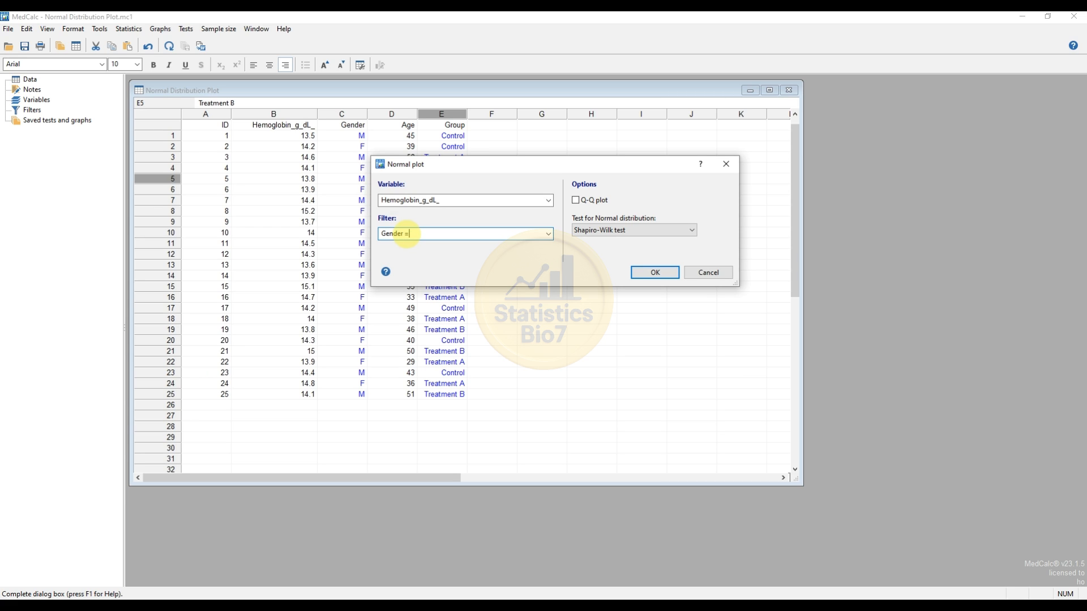
{"action": "type", "text": "\"M\""}
- Generate the gender-filtered normal plot, examine it beside the data, and close it
{"action": "left_click", "coordinate": [651, 273]}
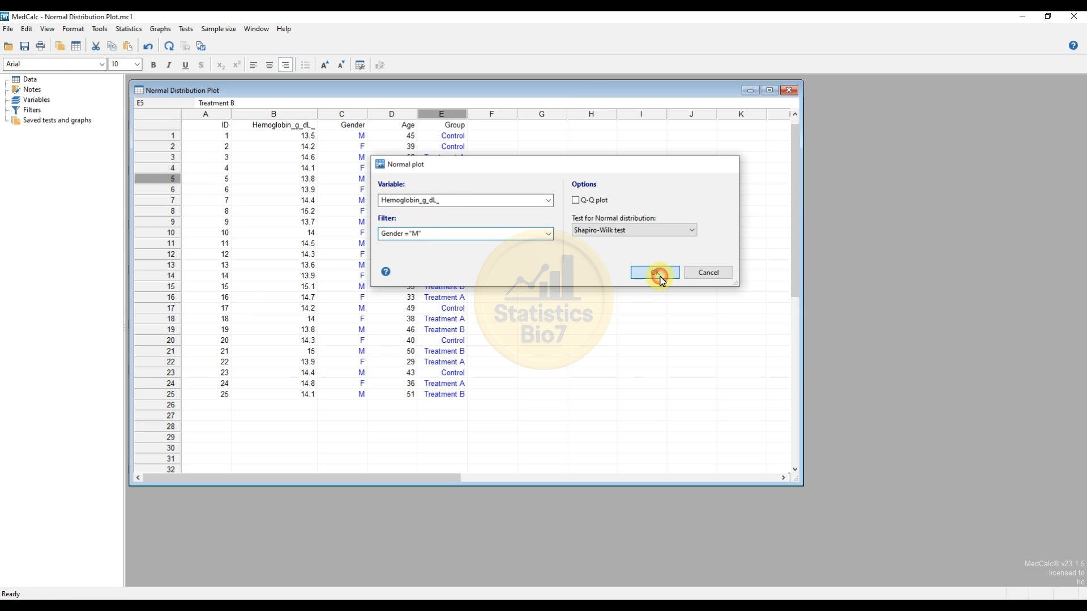
{"action": "left_click_drag", "start_coordinate": [367, 92], "coordinate": [656, 111]}
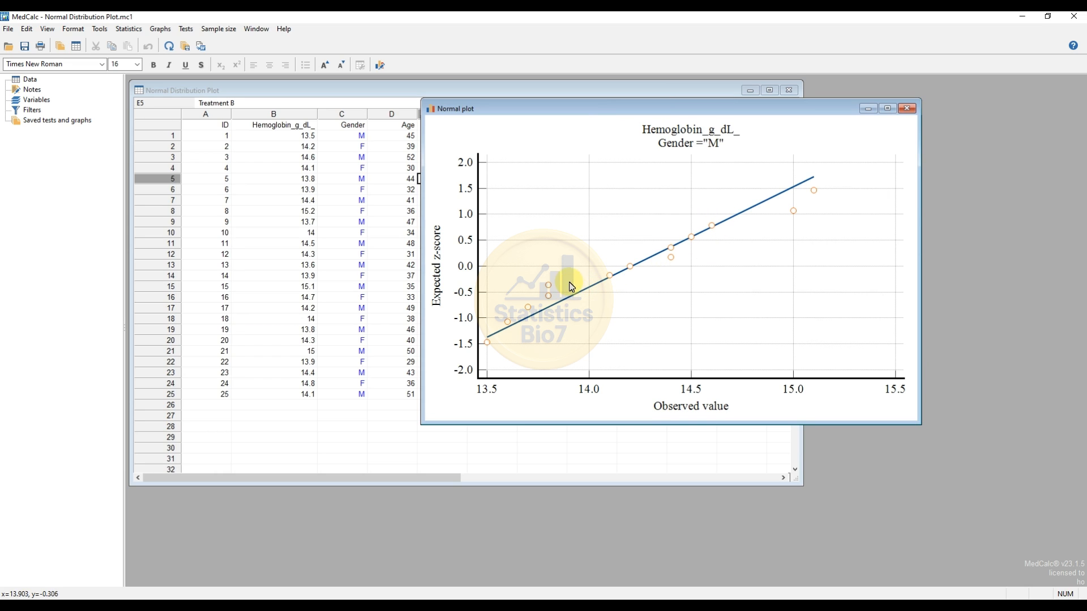
{"action": "left_click", "coordinate": [916, 110]}
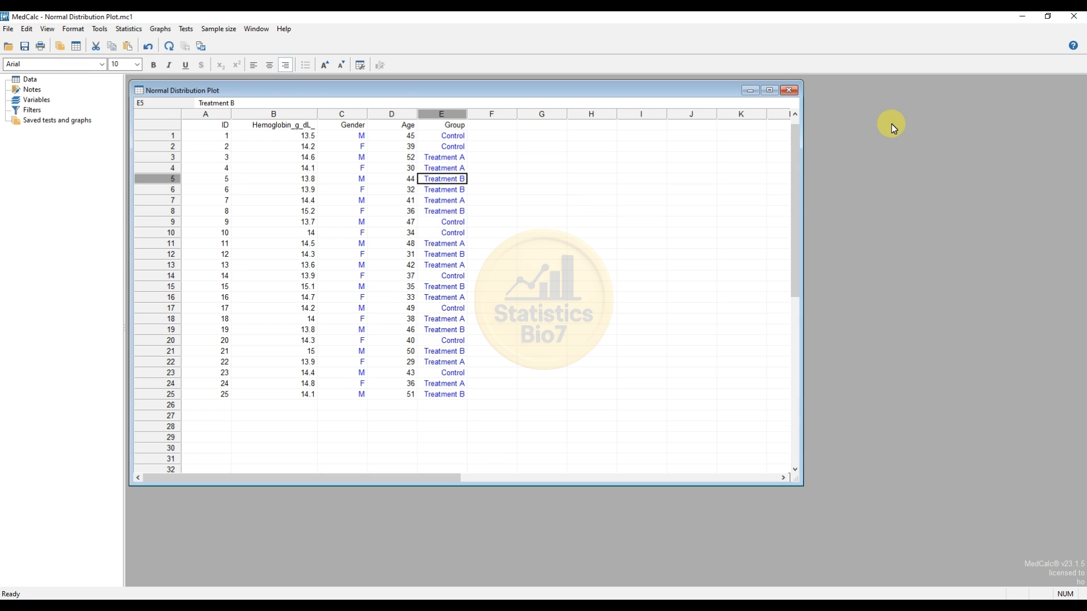
- Start an unfiltered normal plot of Hemoglobin_g_dL_ and enable the Q-Q plot option
{"action": "left_click", "coordinate": [136, 29]}
{"action": "mouse_move", "coordinate": [280, 66]}
{"action": "left_click", "coordinate": [325, 90]}
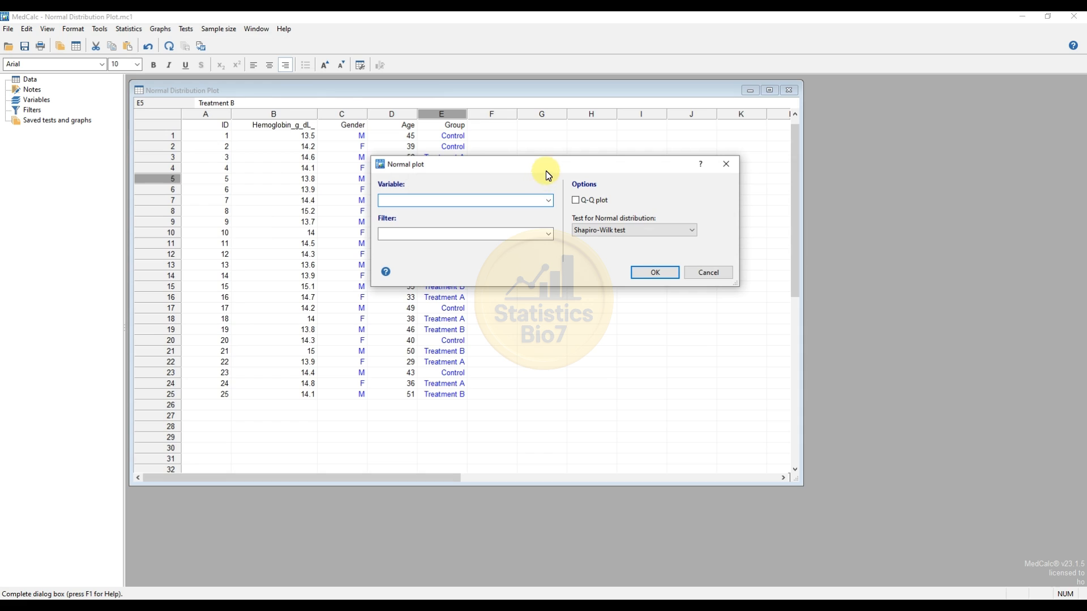
{"action": "left_click", "coordinate": [549, 200]}
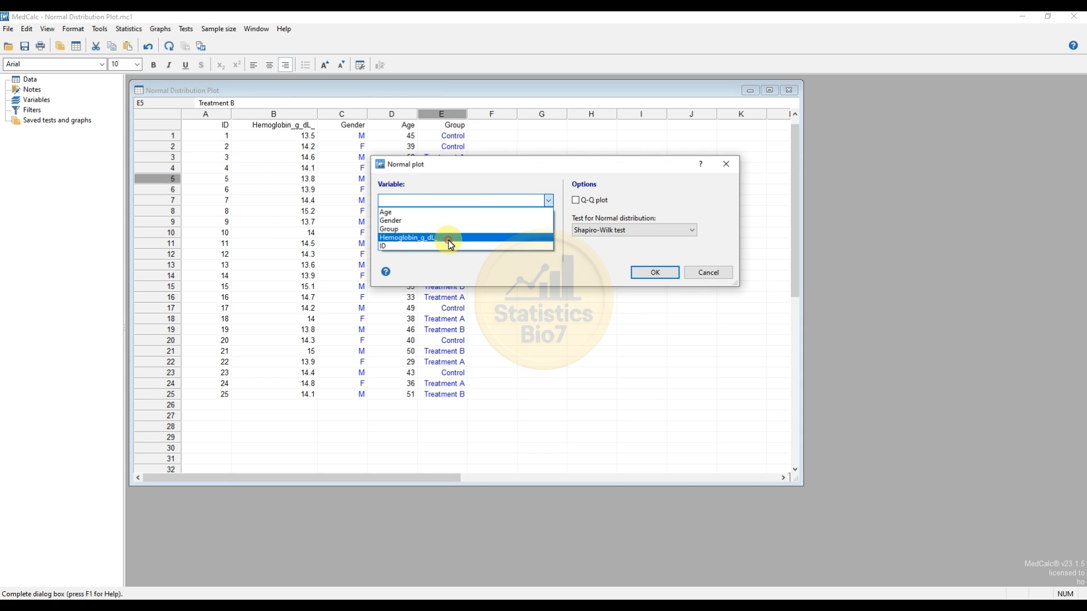
{"action": "left_click", "coordinate": [448, 240]}
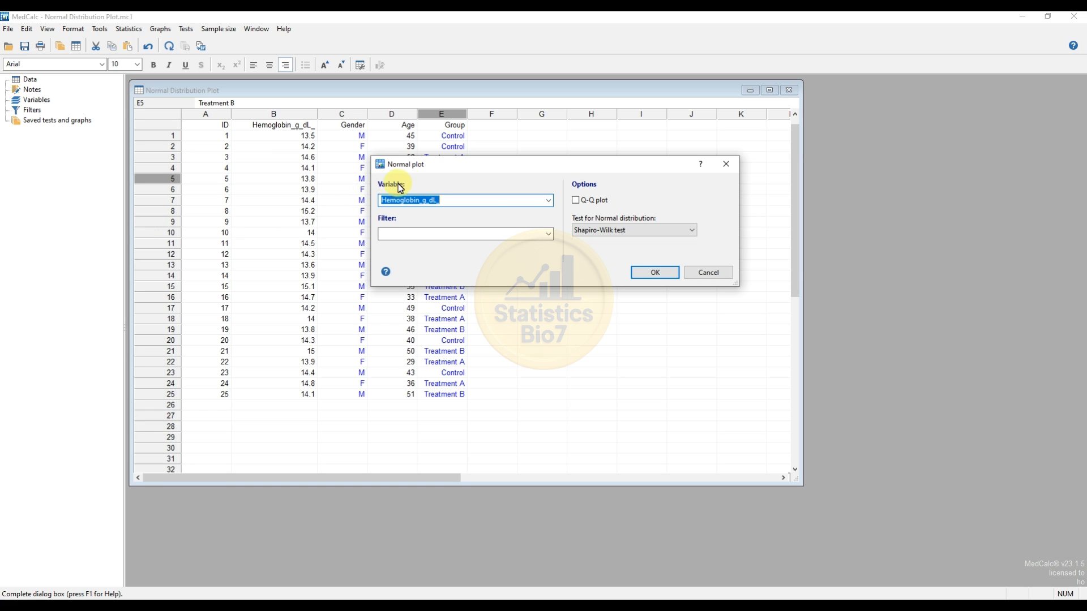
{"action": "left_click", "coordinate": [578, 202]}
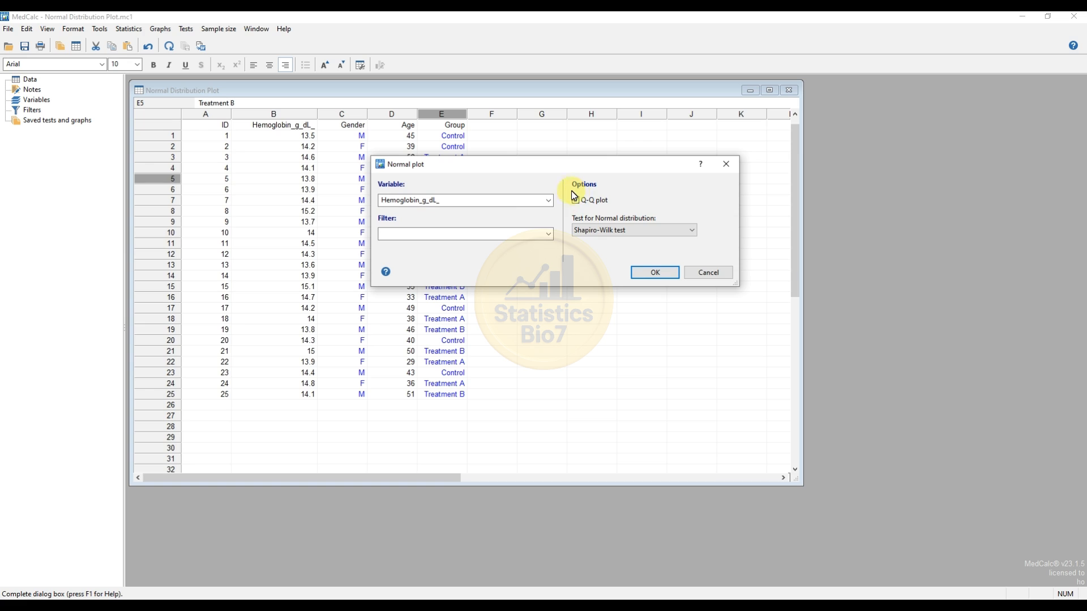
- Try (none) as the test for Normal distribution, and restore the Shapiro-Wilk test
{"action": "left_click", "coordinate": [615, 236]}
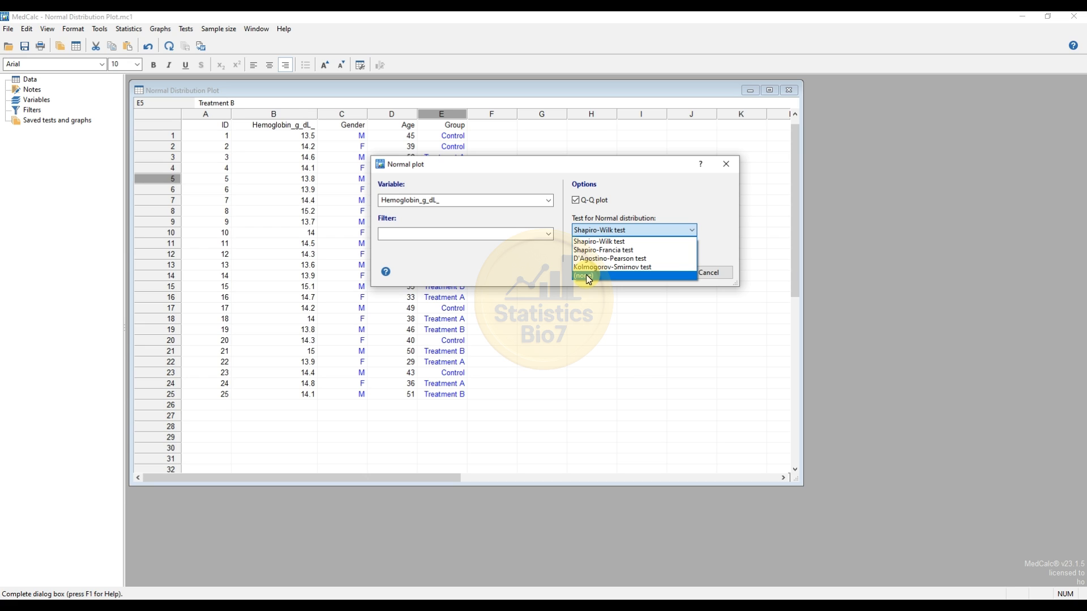
{"action": "left_click", "coordinate": [587, 276]}
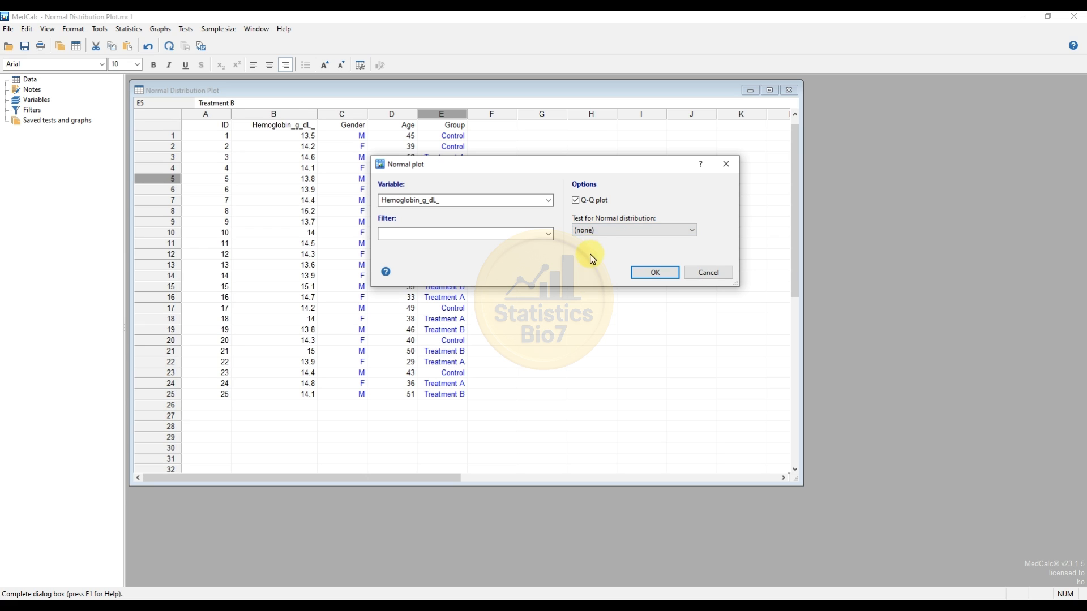
{"action": "left_click", "coordinate": [589, 229]}
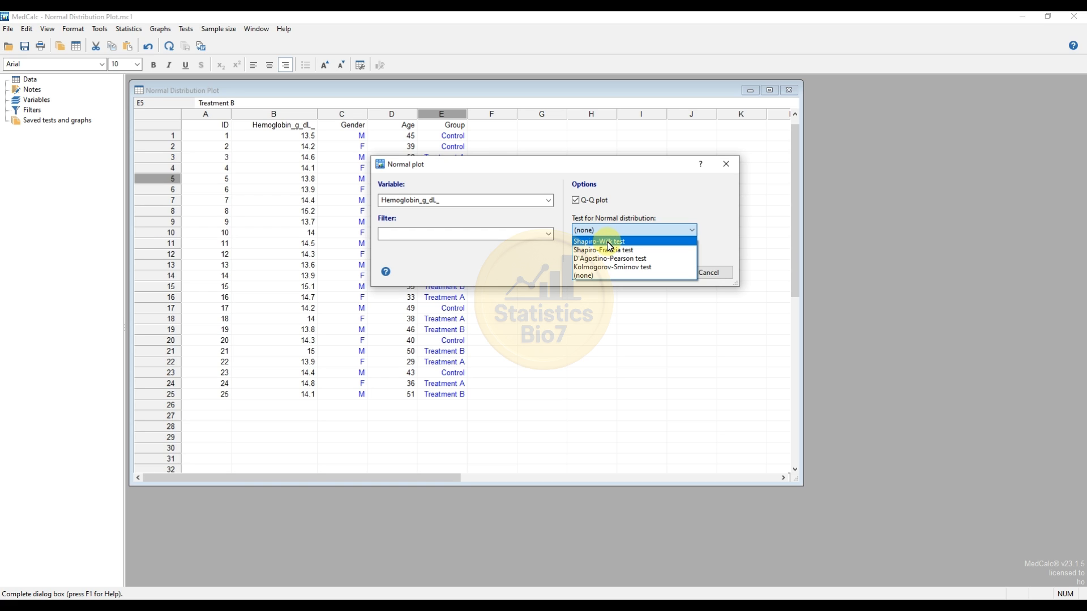
{"action": "left_click", "coordinate": [609, 242]}
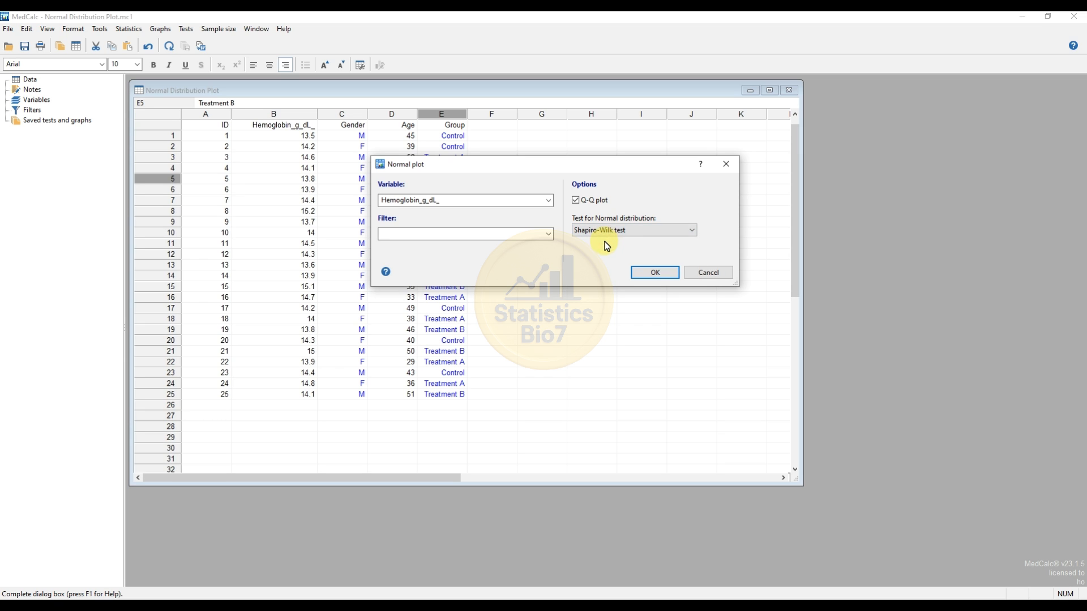
- Generate the Q-Q plot of Hemoglobin_g_dL_ and place its window over the middle of the data sheet
{"action": "left_click", "coordinate": [656, 274]}
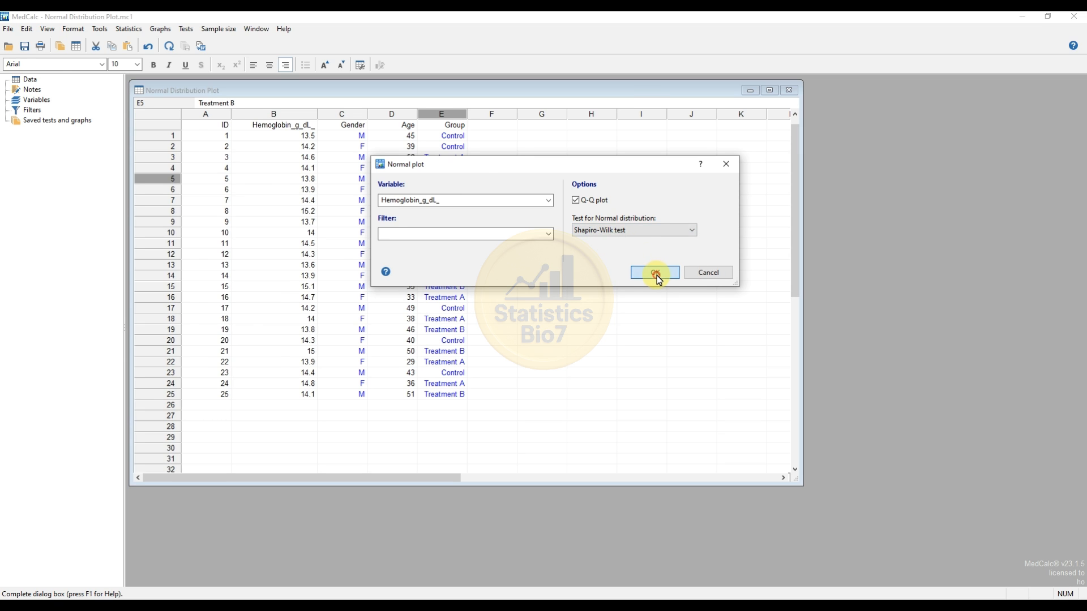
{"action": "left_click_drag", "start_coordinate": [295, 91], "coordinate": [441, 124]}
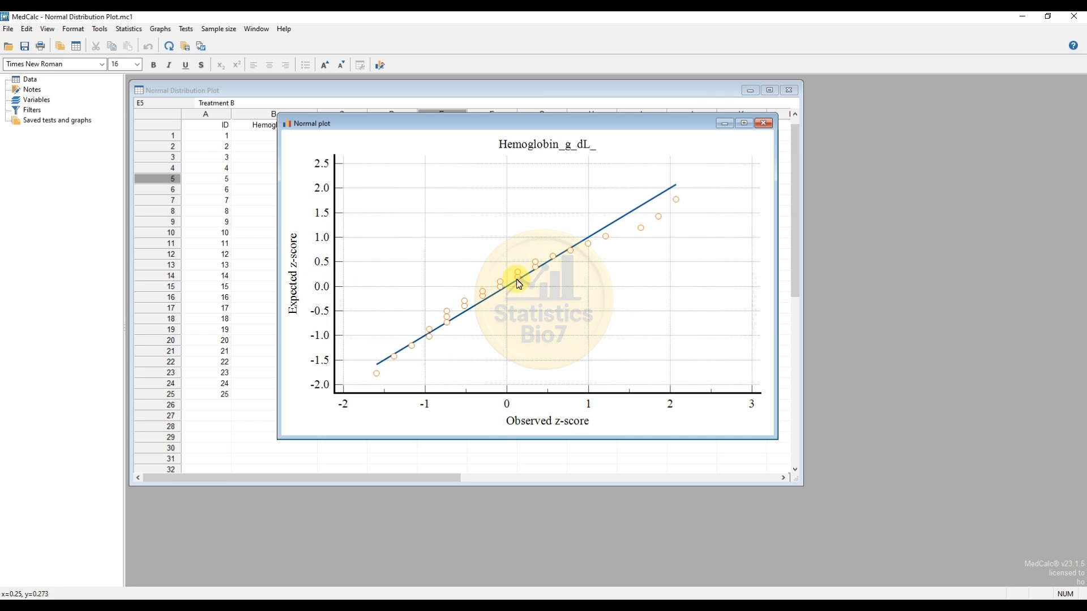
- Set the color of the Q-Q plot's grid lines to white
{"action": "right_click", "coordinate": [590, 265]}
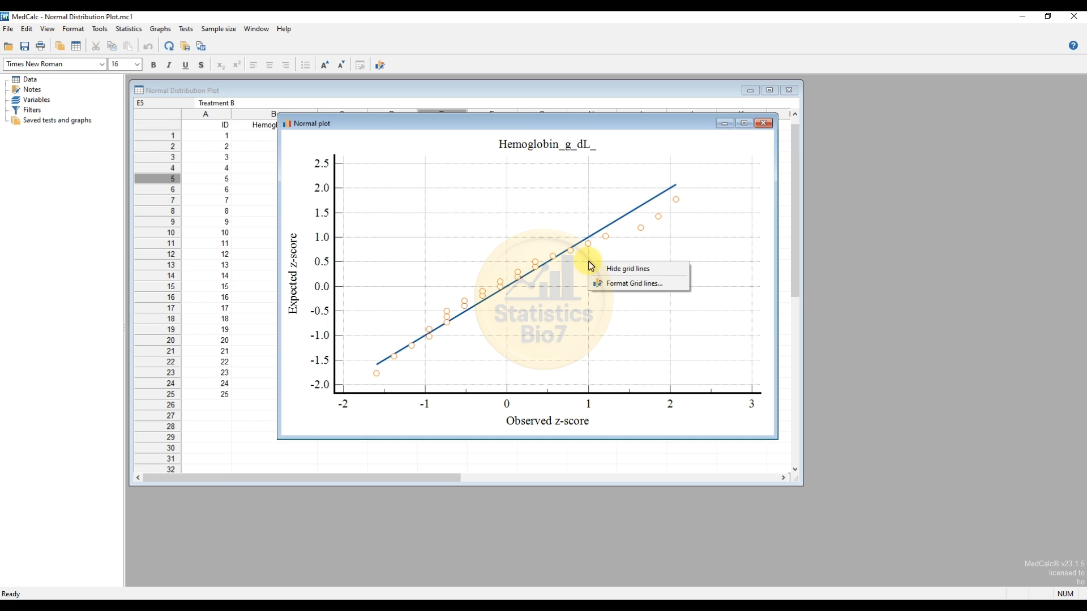
{"action": "left_click", "coordinate": [620, 285]}
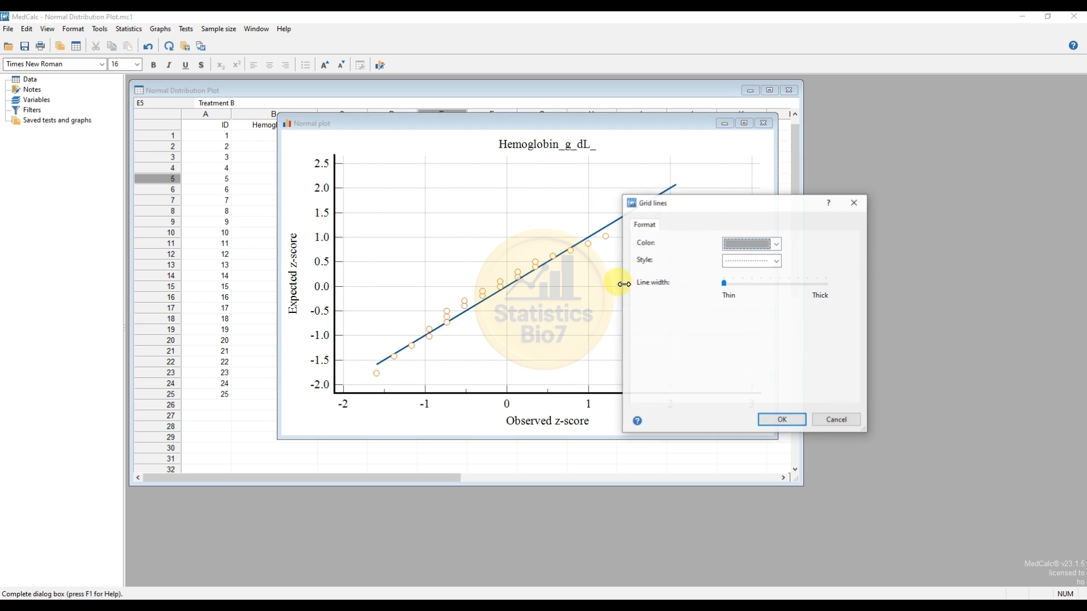
{"action": "left_click", "coordinate": [776, 245]}
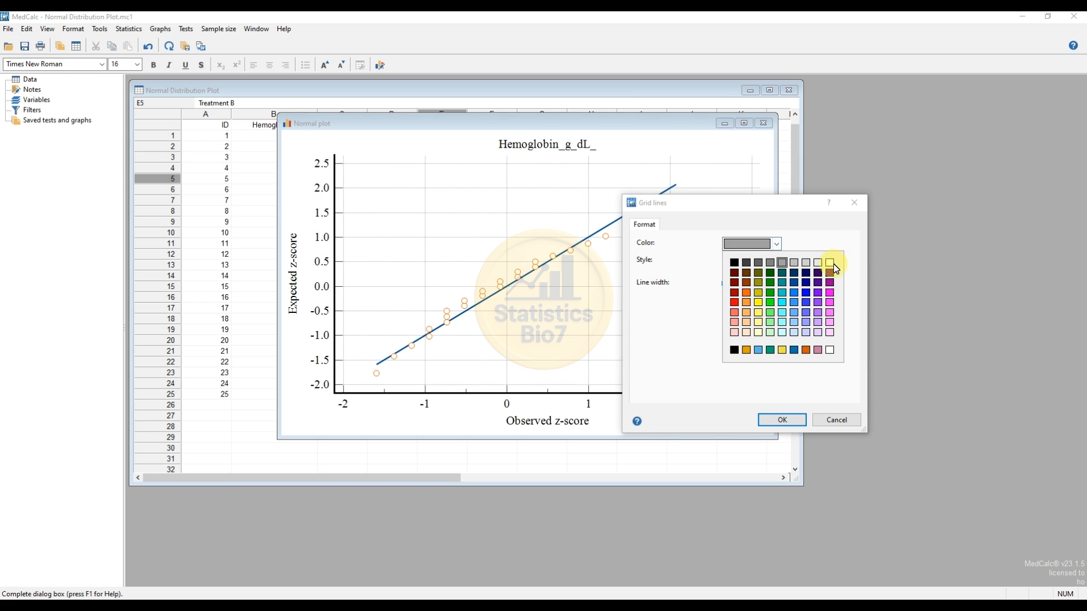
{"action": "left_click", "coordinate": [793, 251]}
{"action": "left_click", "coordinate": [778, 261]}
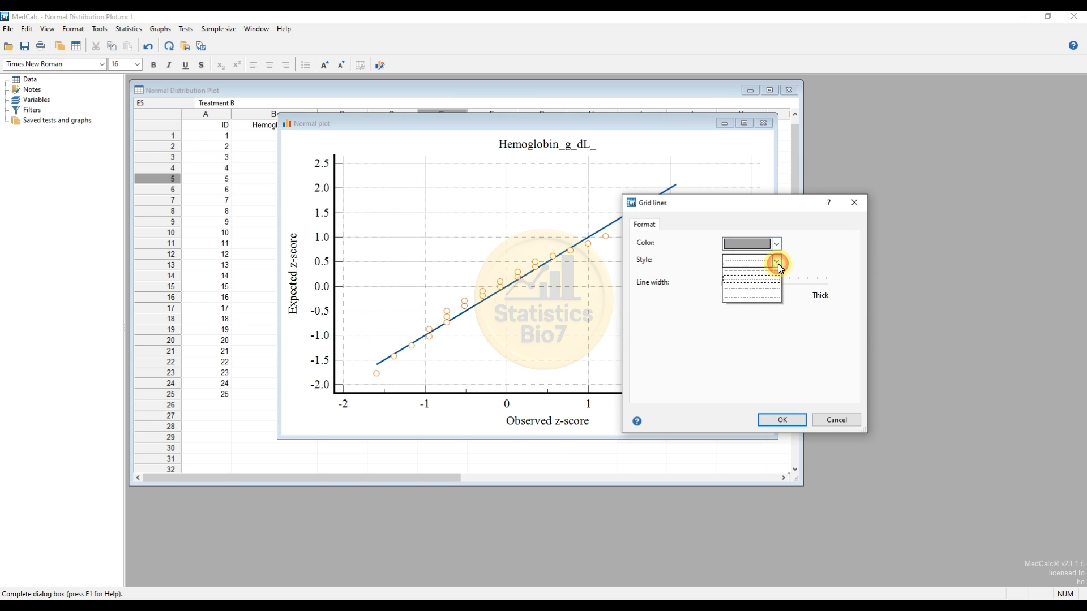
{"action": "left_click", "coordinate": [774, 243]}
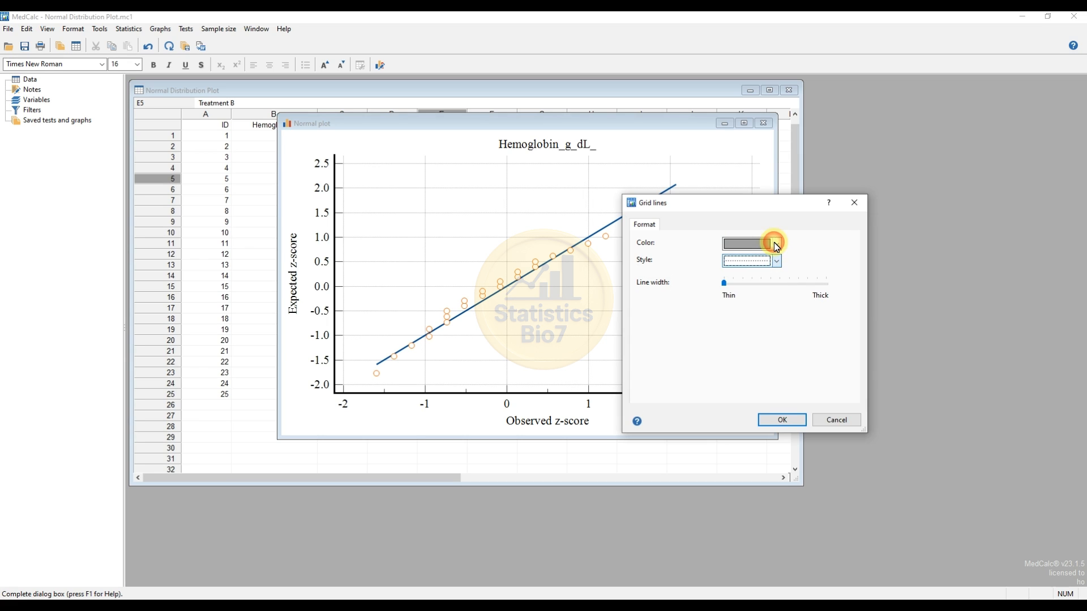
{"action": "left_click", "coordinate": [777, 247]}
{"action": "left_click", "coordinate": [827, 264]}
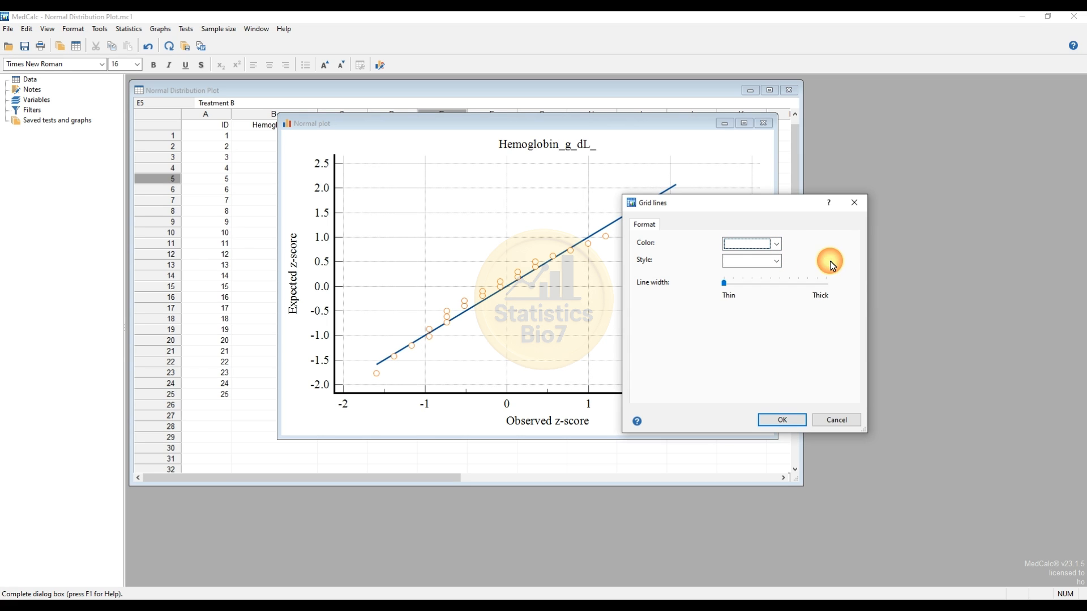
{"action": "left_click", "coordinate": [790, 420]}
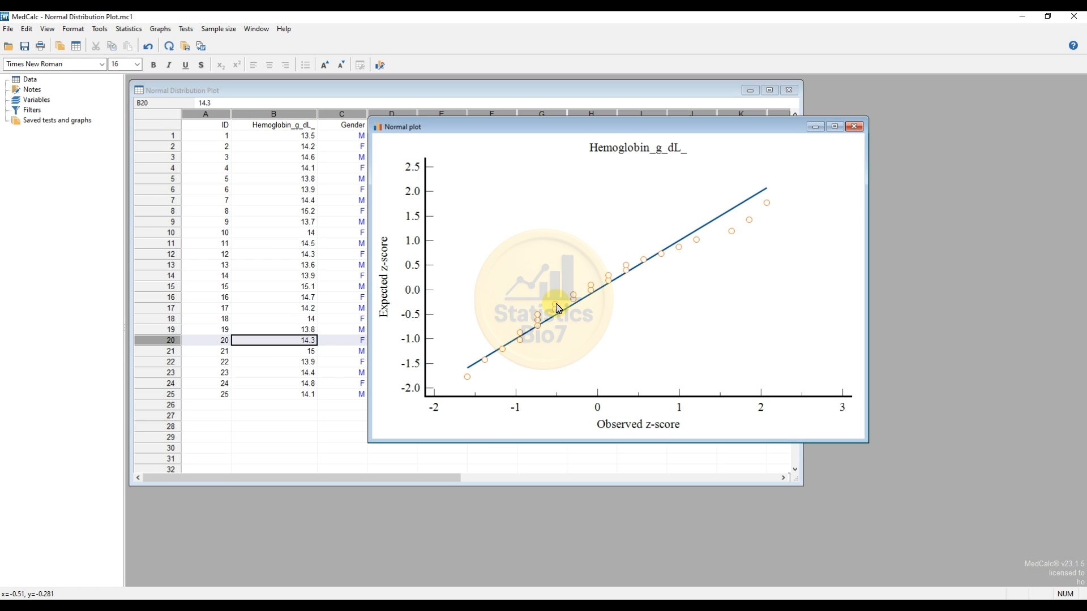
- Open the formatting of the plot's data markers and set the marker color to red
{"action": "right_click", "coordinate": [558, 308]}
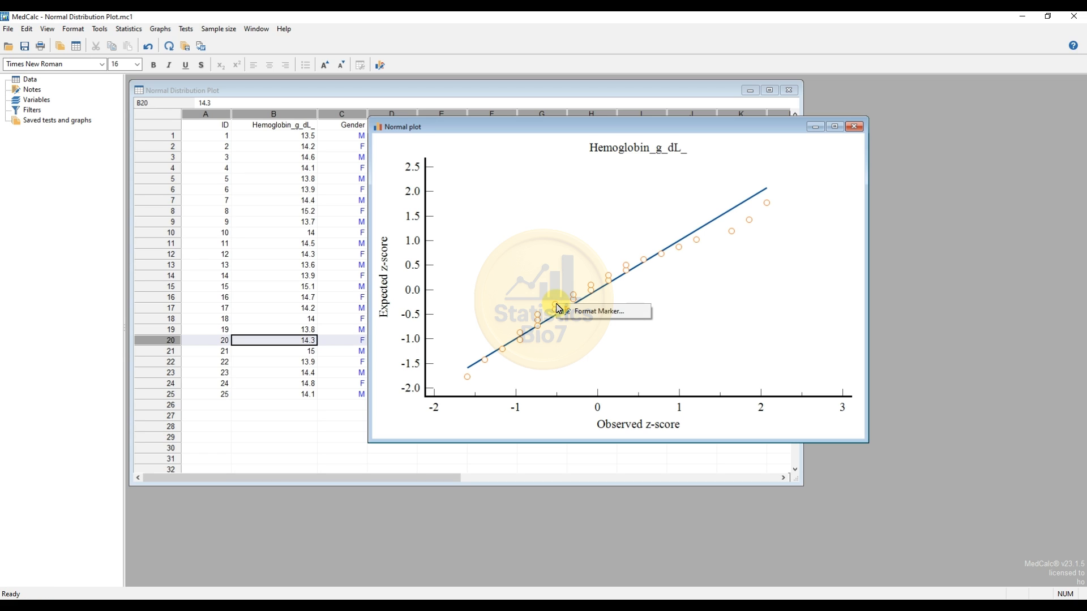
{"action": "left_click", "coordinate": [623, 313]}
{"action": "mouse_move", "coordinate": [746, 232]}
{"action": "left_mouse_down"}
{"action": "mouse_move", "coordinate": [522, 182]}
{"action": "mouse_move", "coordinate": [367, 109]}
{"action": "left_mouse_up"}
{"action": "left_click", "coordinate": [432, 152]}
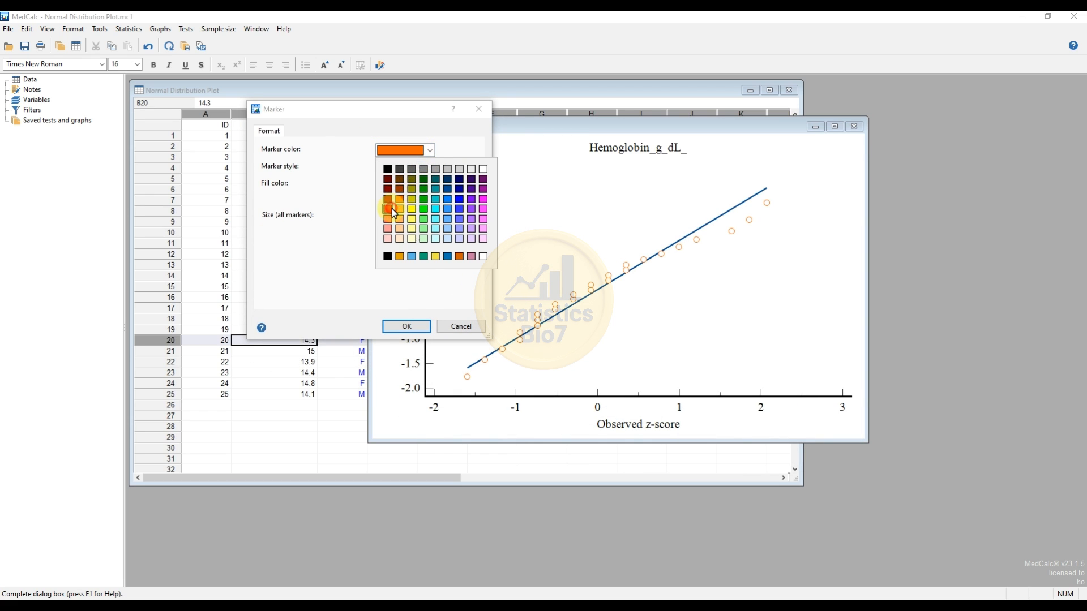
{"action": "left_click", "coordinate": [388, 209]}
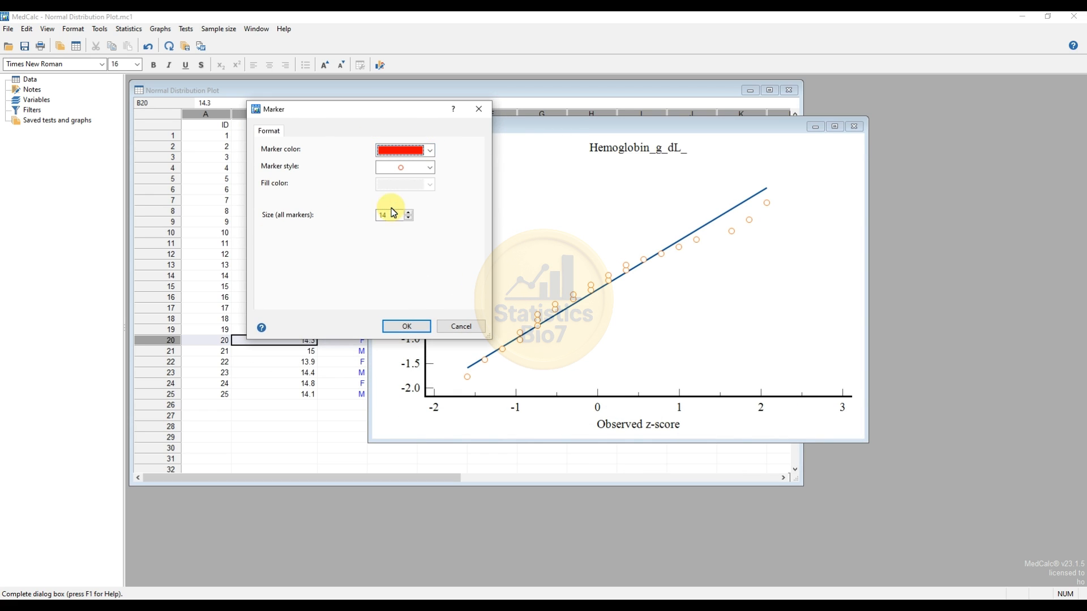
- Change the markers to filled circles with a red fill and set the size of all markers to 16
{"action": "left_click", "coordinate": [435, 170]}
{"action": "left_click", "coordinate": [414, 191]}
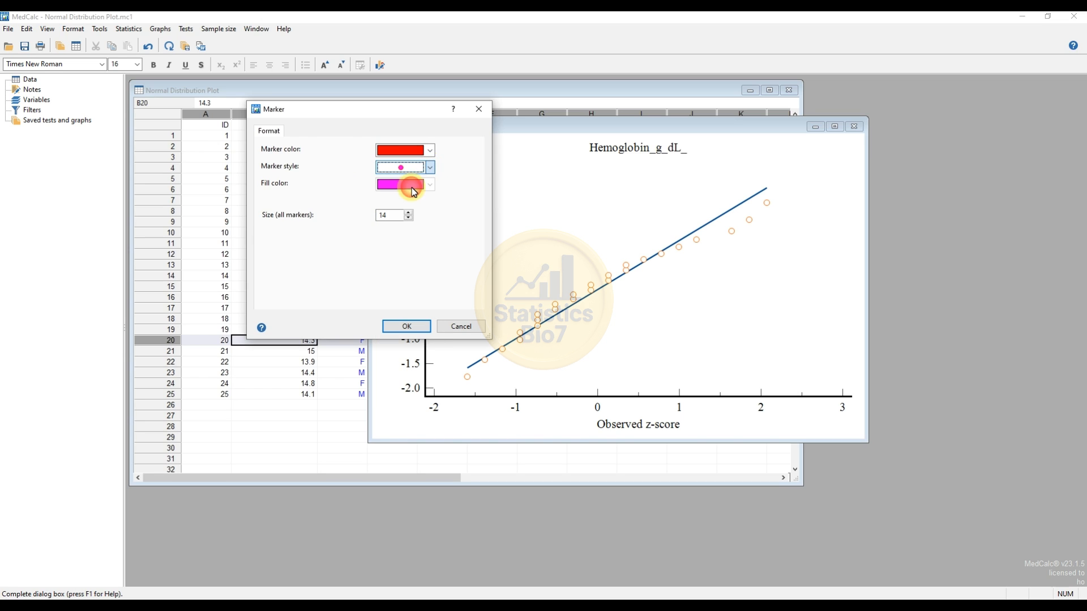
{"action": "left_click", "coordinate": [430, 185]}
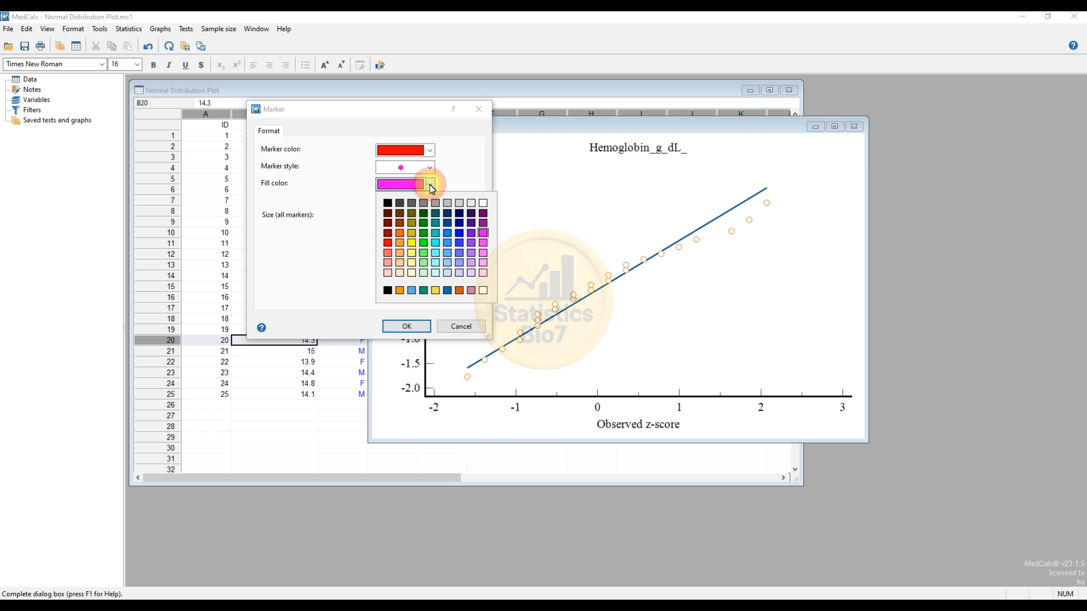
{"action": "left_click", "coordinate": [387, 243]}
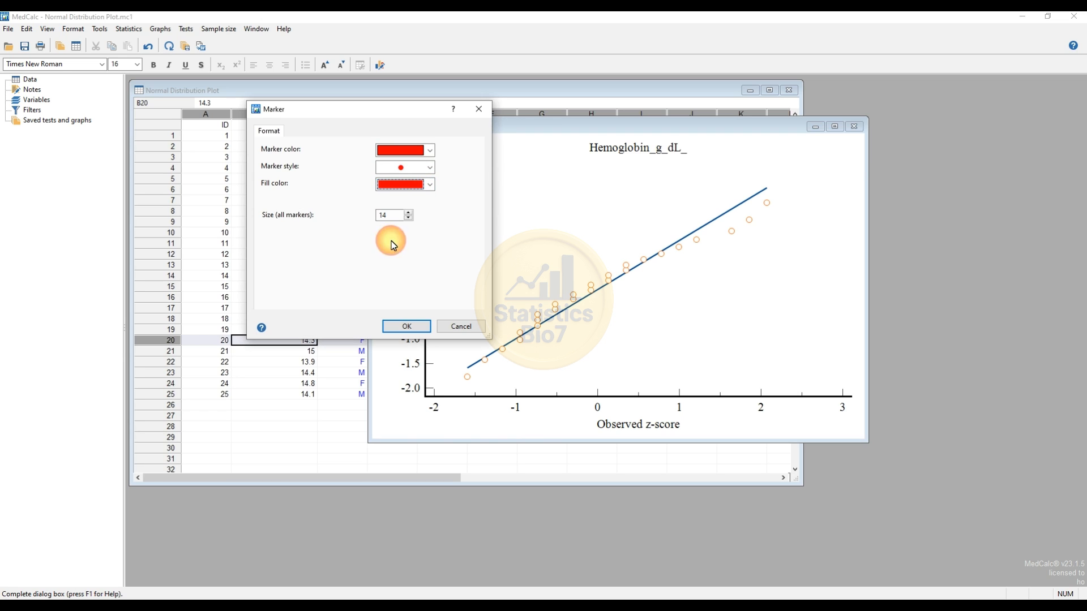
{"action": "left_click", "coordinate": [408, 212]}
{"action": "left_click", "coordinate": [408, 212]}
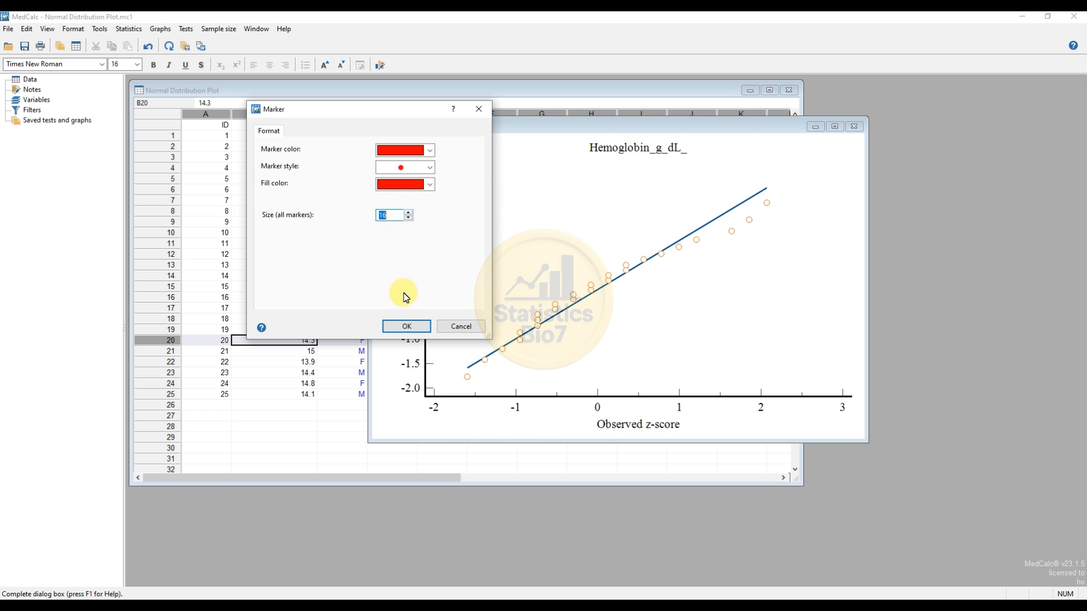
{"action": "left_click", "coordinate": [410, 325]}
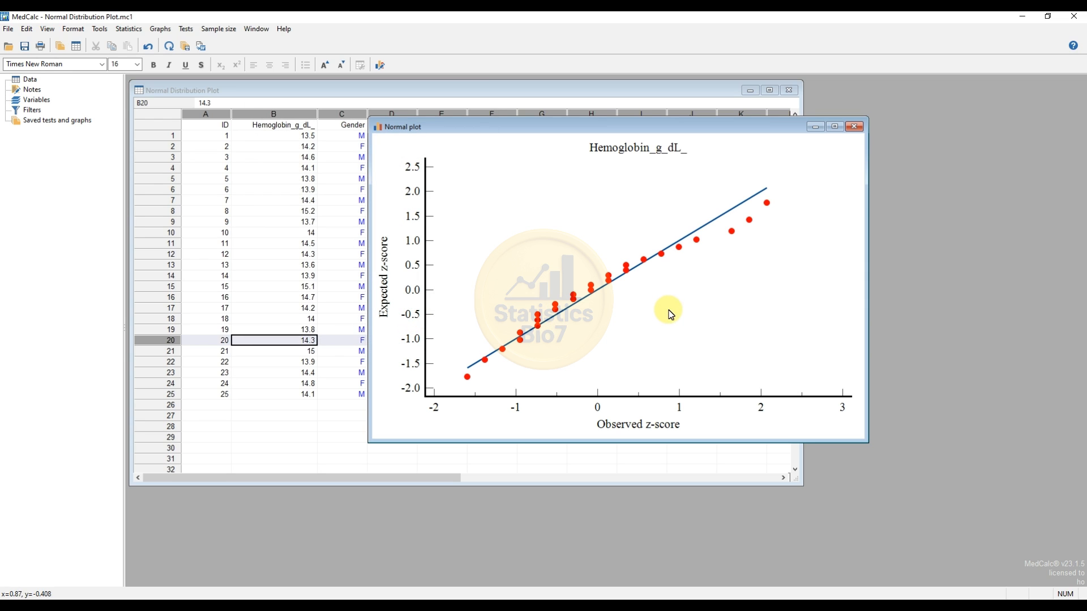
- Increase the size of all plot markers to 18
{"action": "right_click", "coordinate": [593, 286]}
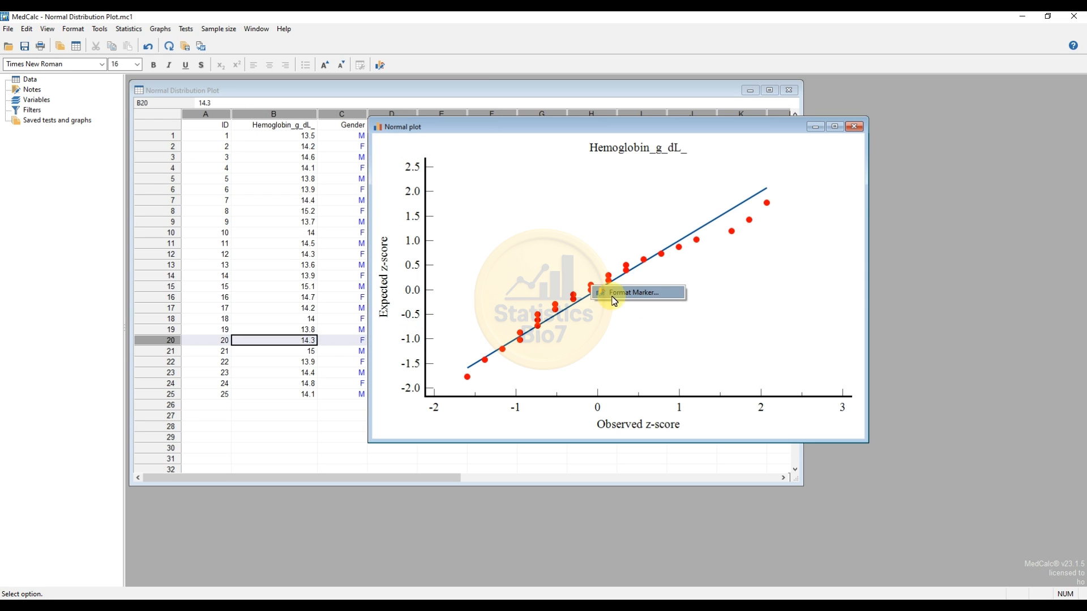
{"action": "left_click", "coordinate": [614, 295]}
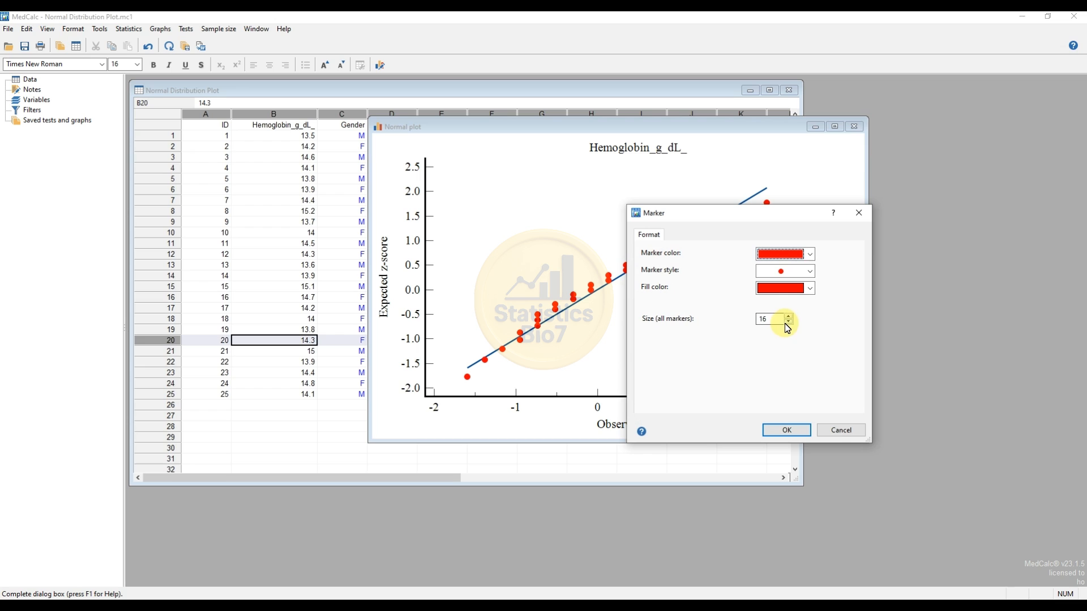
{"action": "double_click", "coordinate": [788, 318]}
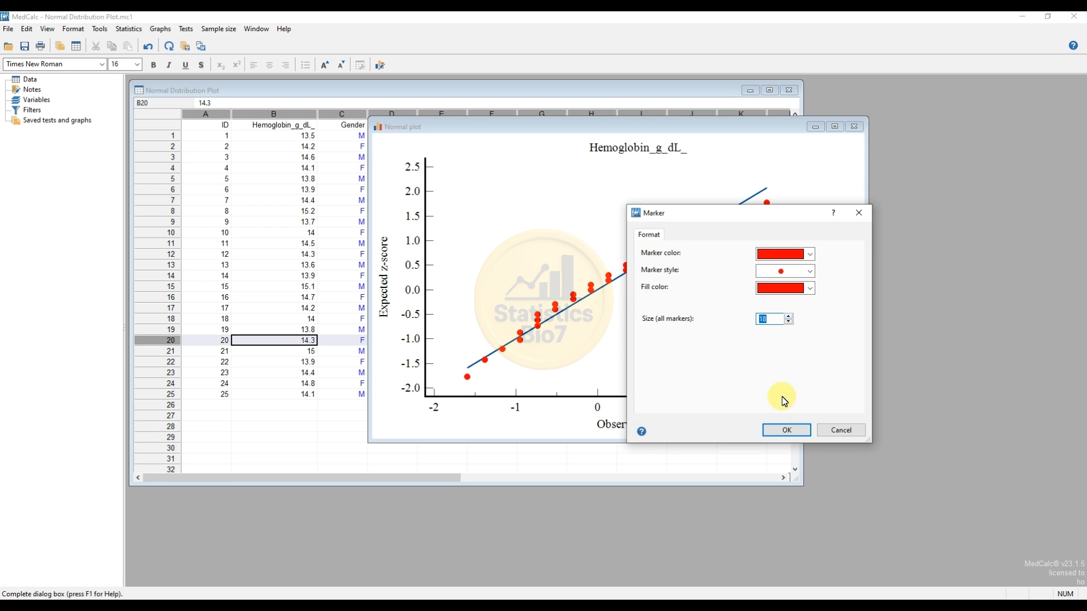
{"action": "left_click", "coordinate": [787, 431]}
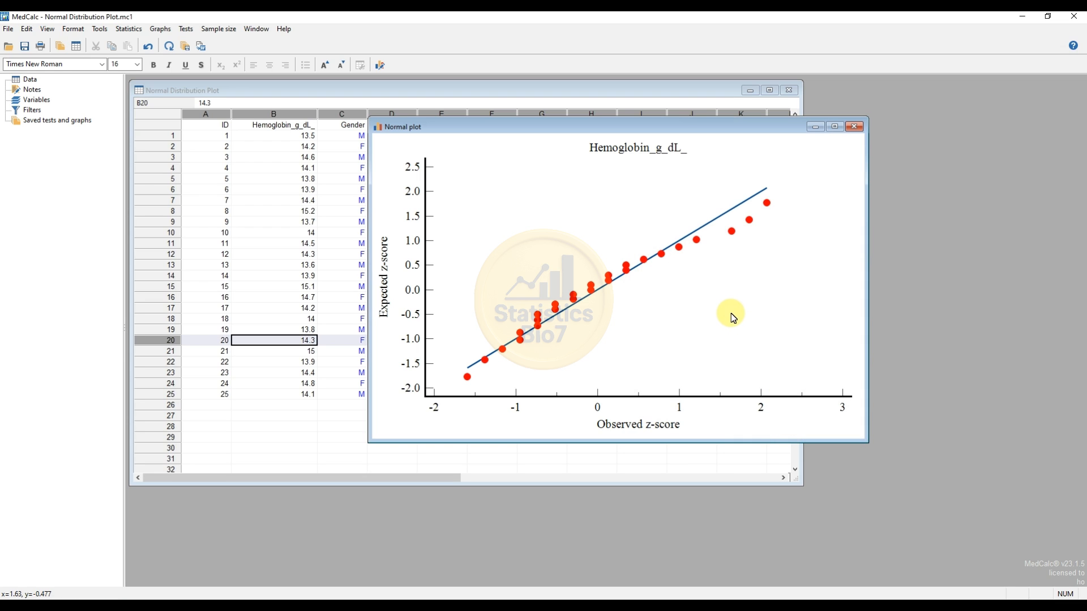
- Format the Hemoglobin_g_dL_ plot title with black as its color
{"action": "right_click", "coordinate": [613, 149]}
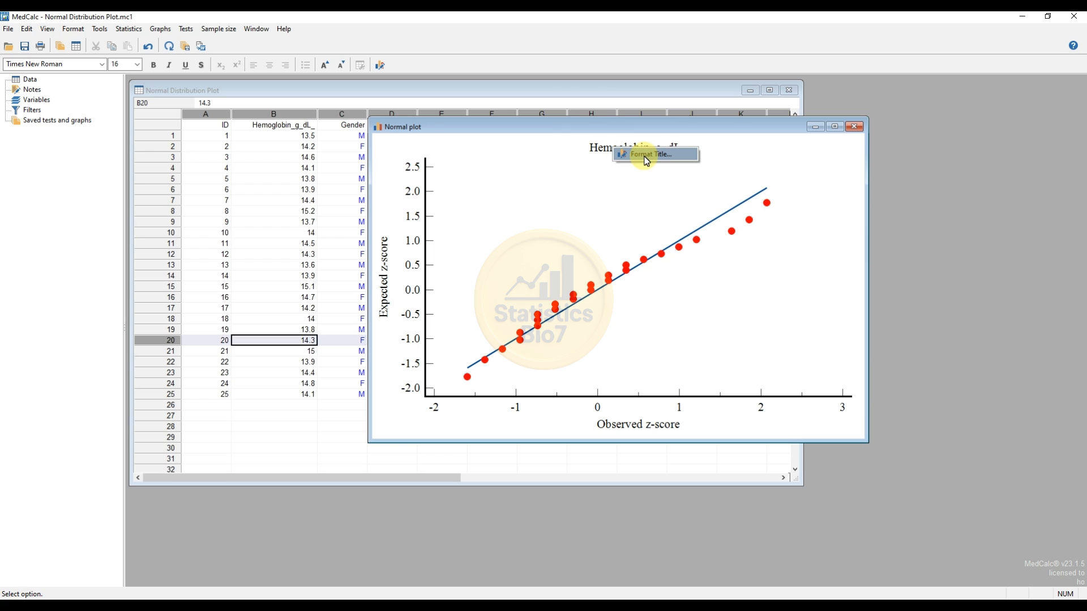
{"action": "left_click", "coordinate": [646, 161]}
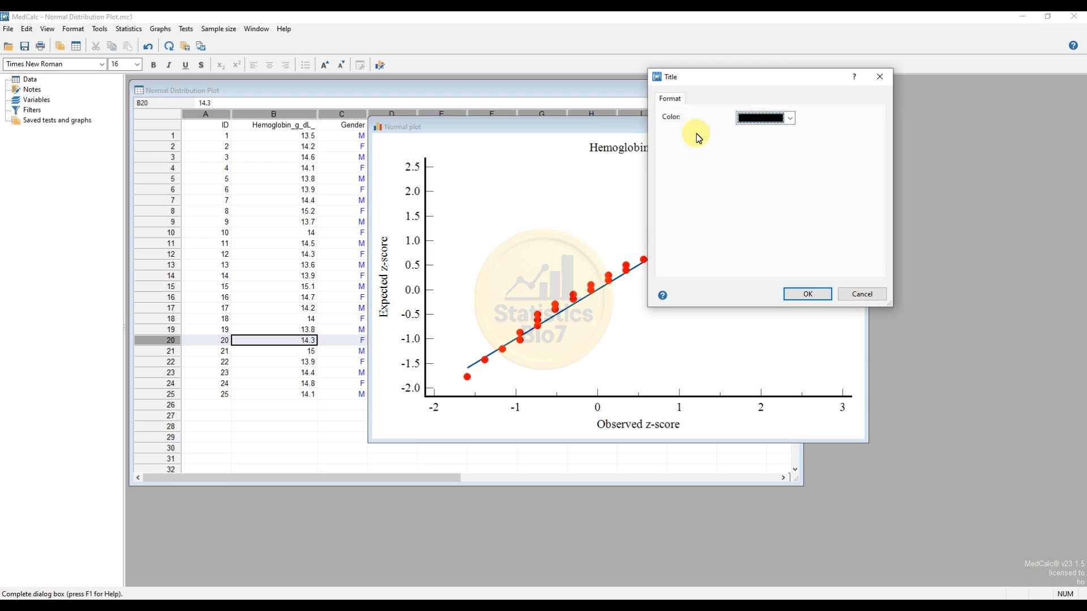
{"action": "left_click_drag", "start_coordinate": [753, 85], "coordinate": [736, 163]}
{"action": "left_click", "coordinate": [771, 192]}
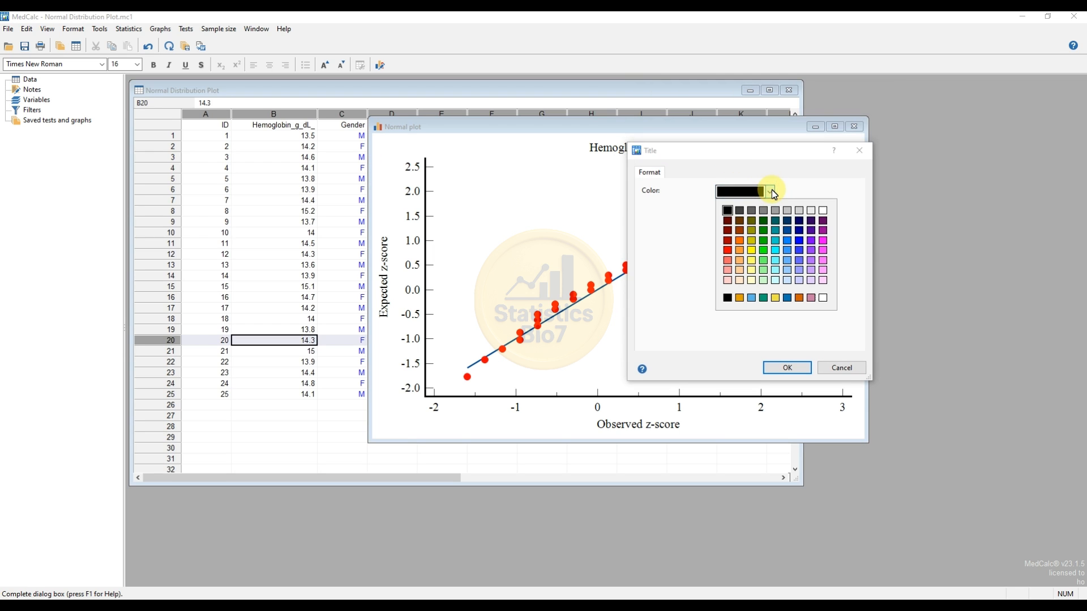
{"action": "left_click", "coordinate": [727, 212]}
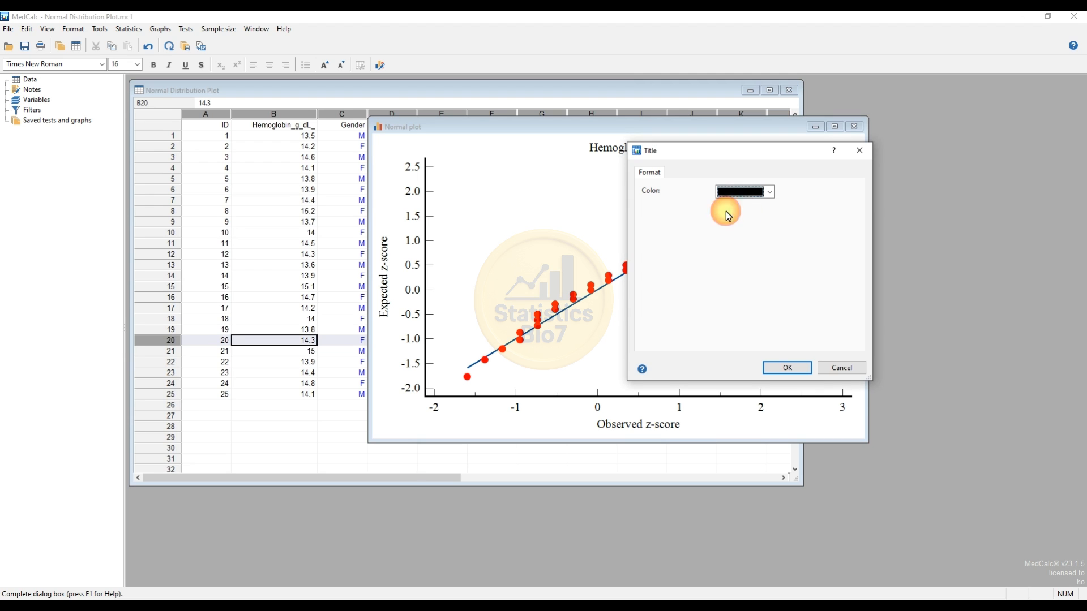
{"action": "left_click", "coordinate": [800, 370]}
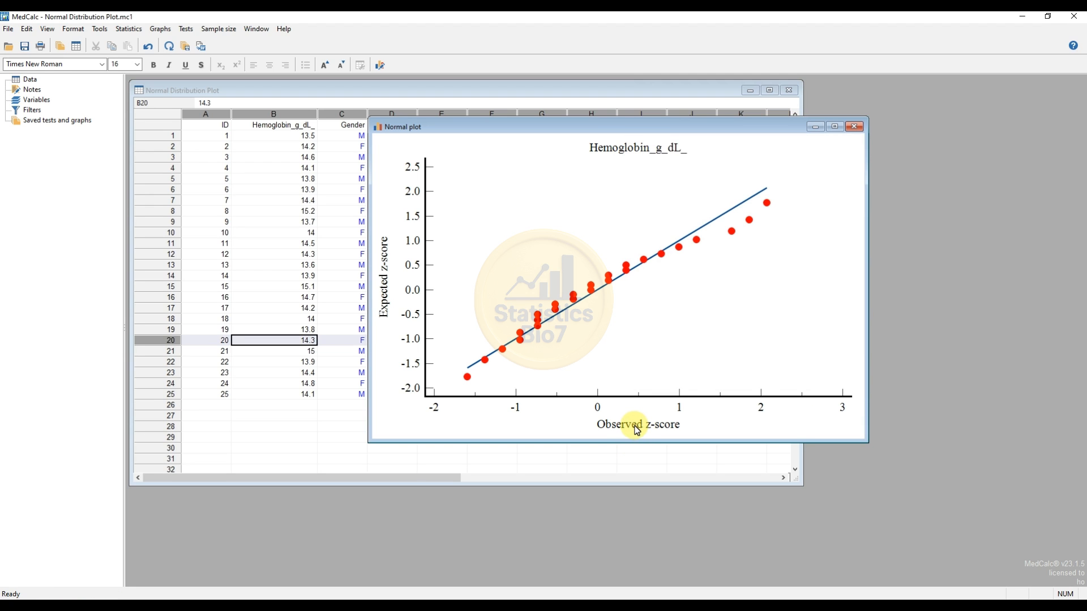
- Set the graph's font size to 18 and reposition the plot window over the first columns of the data sheet
{"action": "double_click", "coordinate": [634, 425]}
{"action": "left_click_drag", "start_coordinate": [789, 155], "coordinate": [342, 121]}
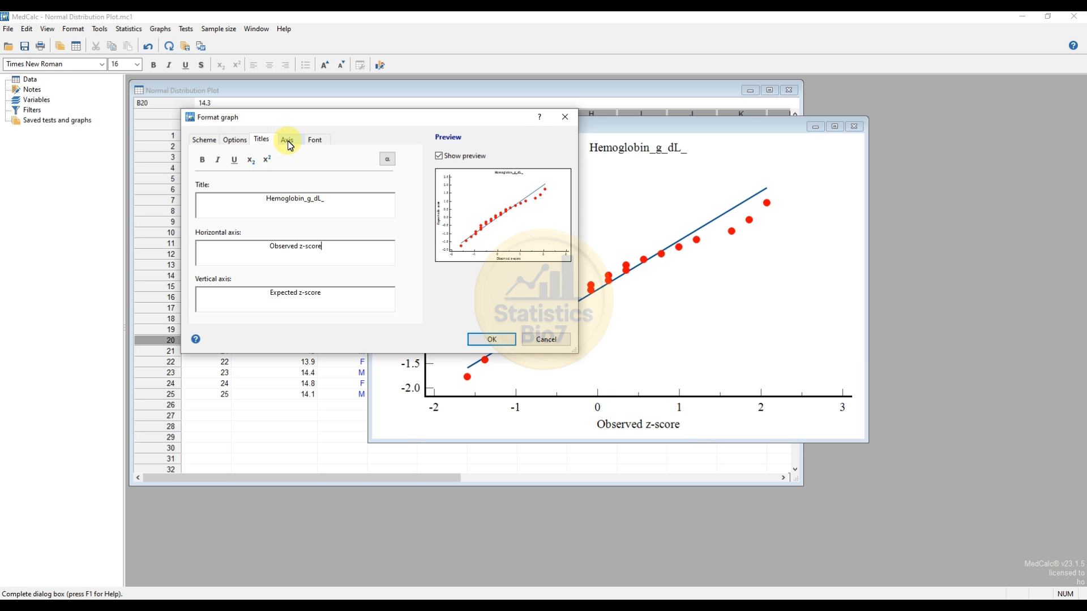
{"action": "left_click", "coordinate": [313, 141]}
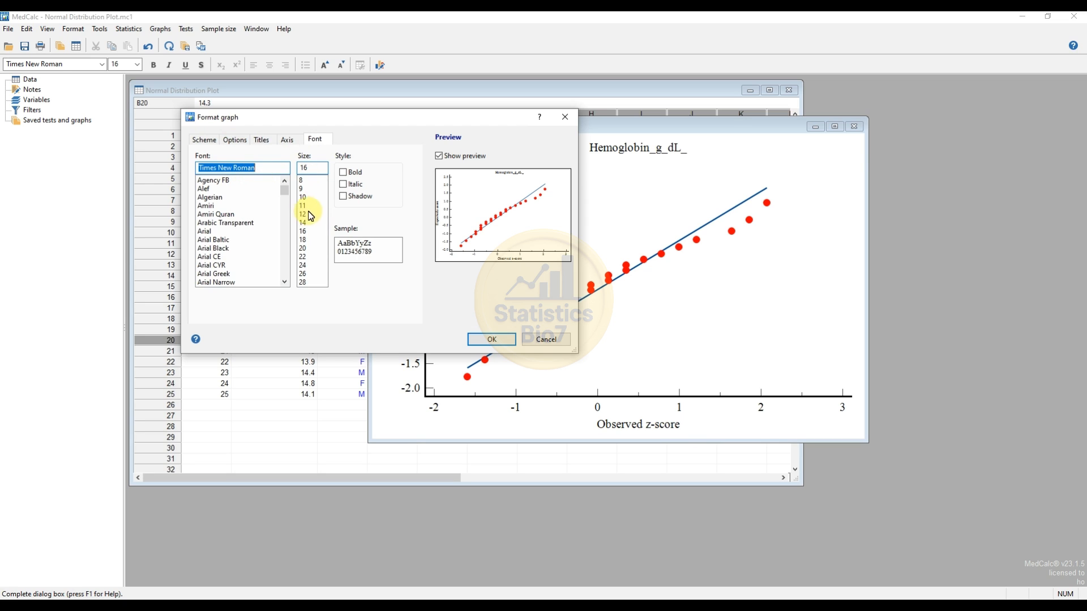
{"action": "left_click", "coordinate": [303, 240]}
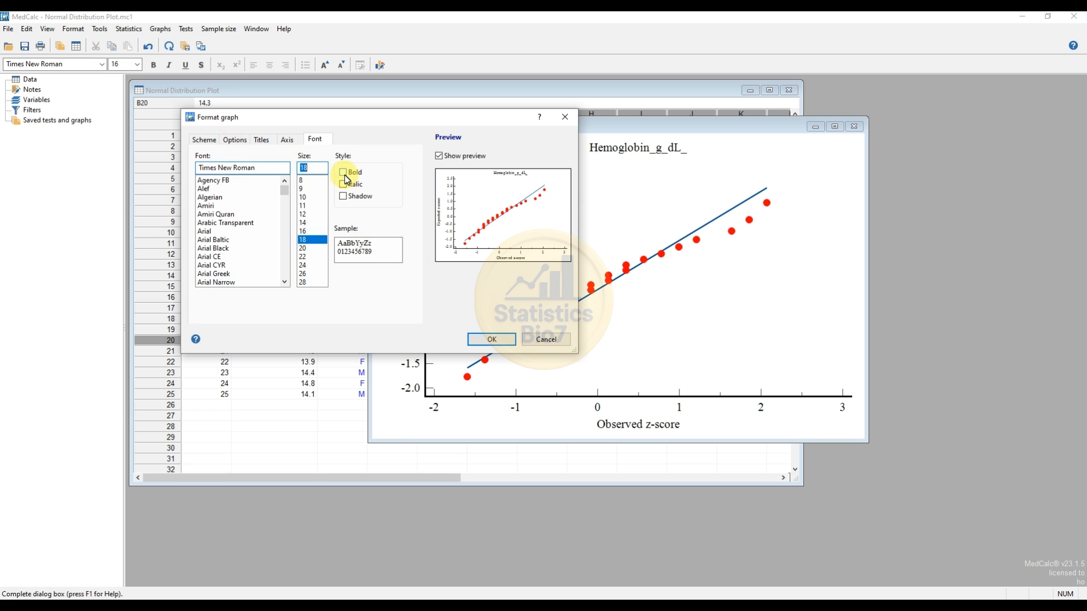
{"action": "left_click", "coordinate": [492, 340]}
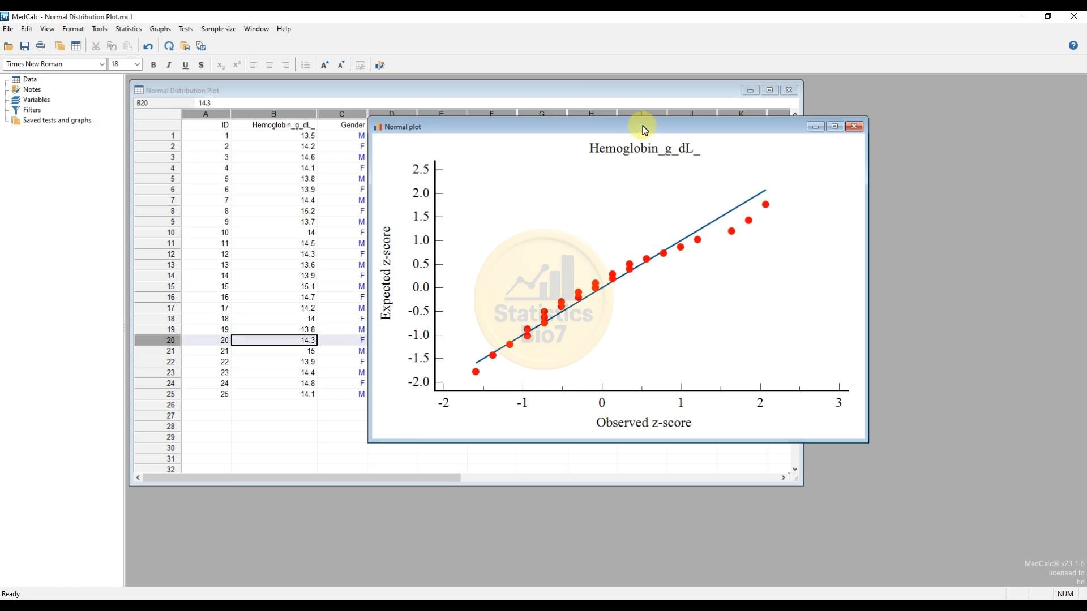
{"action": "left_click_drag", "start_coordinate": [643, 126], "coordinate": [468, 125]}
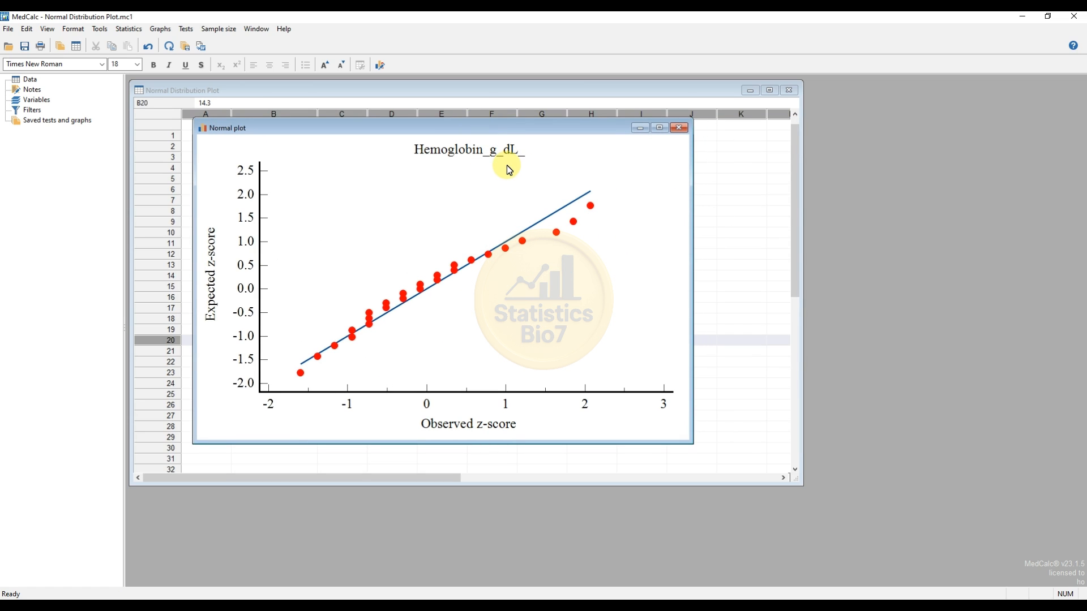